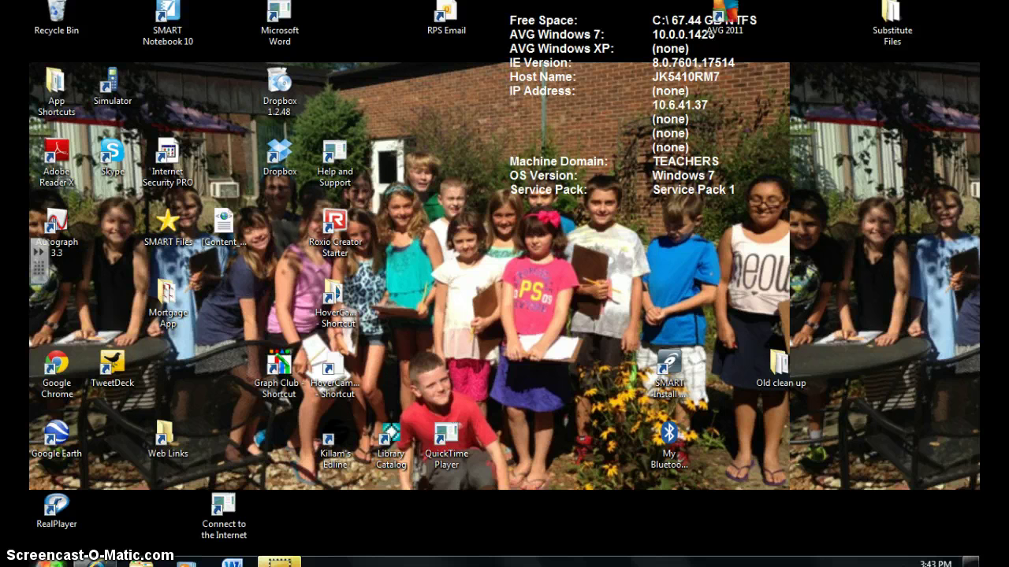
Launch Microsoft PowerPoint 2010 from the Start menu's Microsoft Office folder
left_click(49, 561)
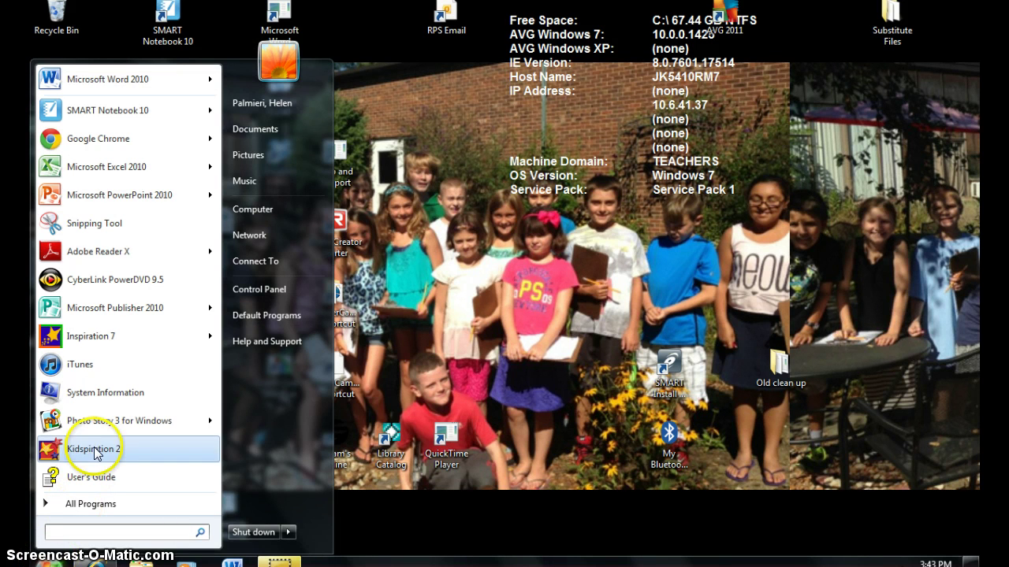
mouse_move(115, 201)
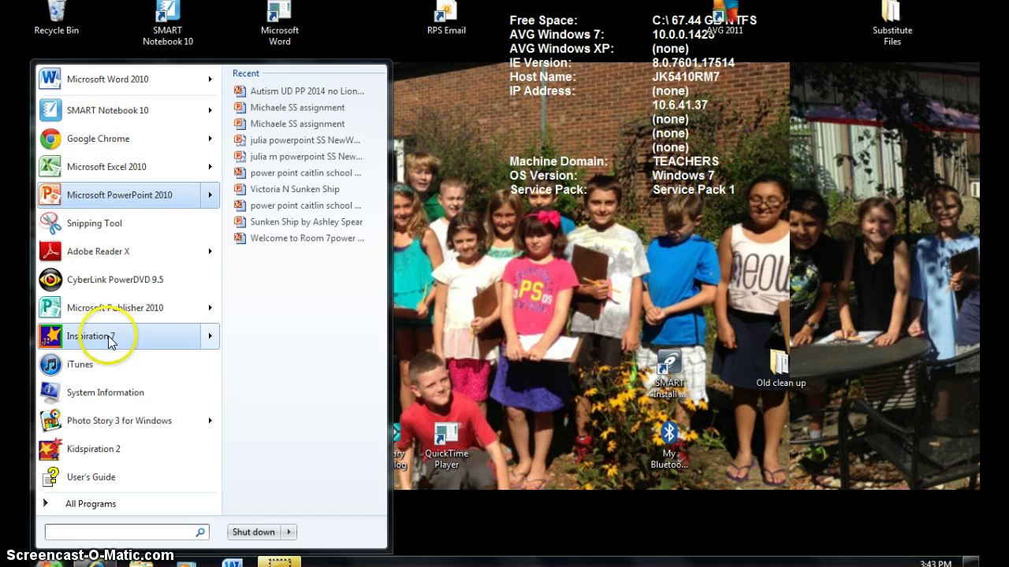
left_click(83, 506)
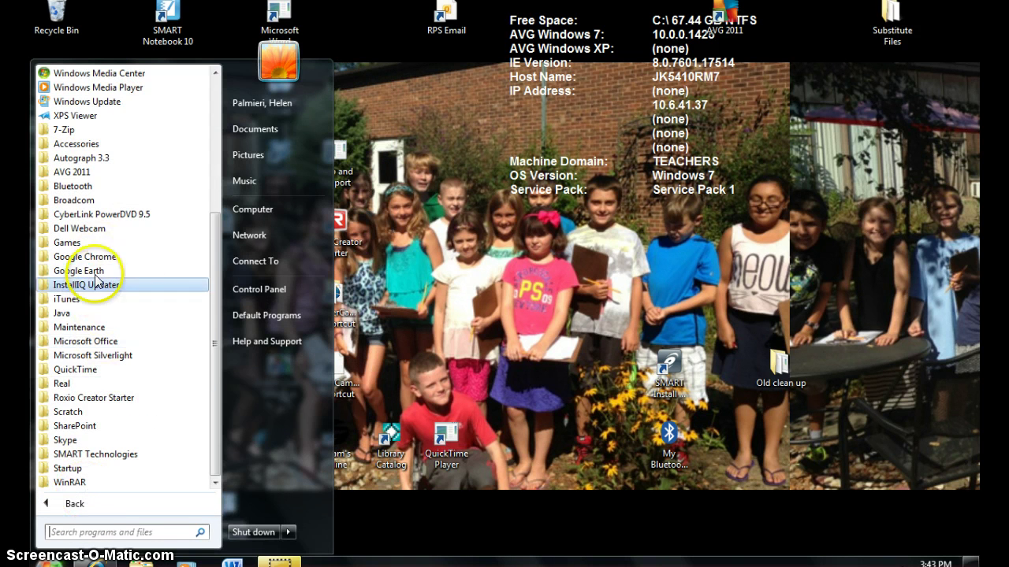
left_click(93, 344)
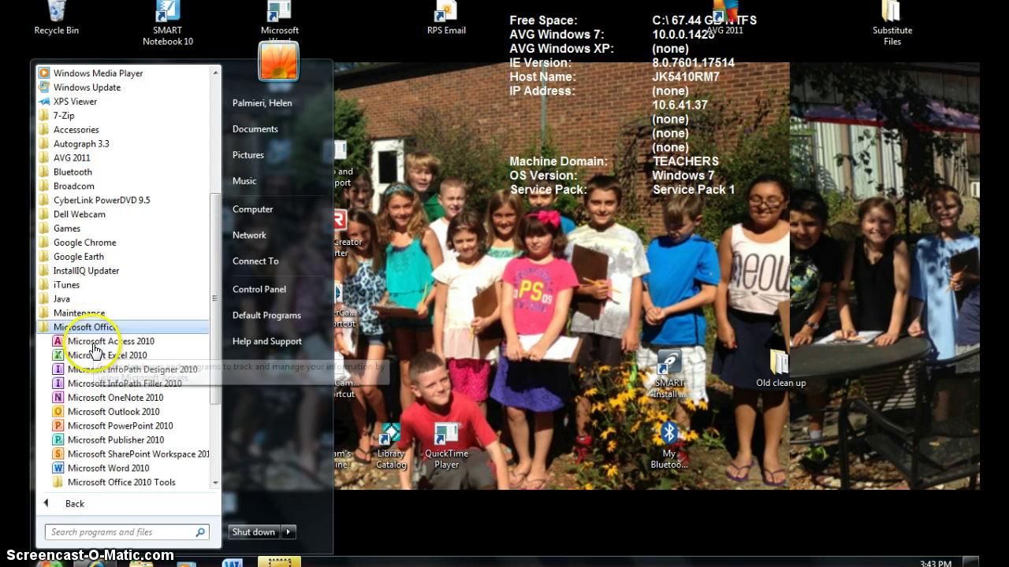
left_click(88, 426)
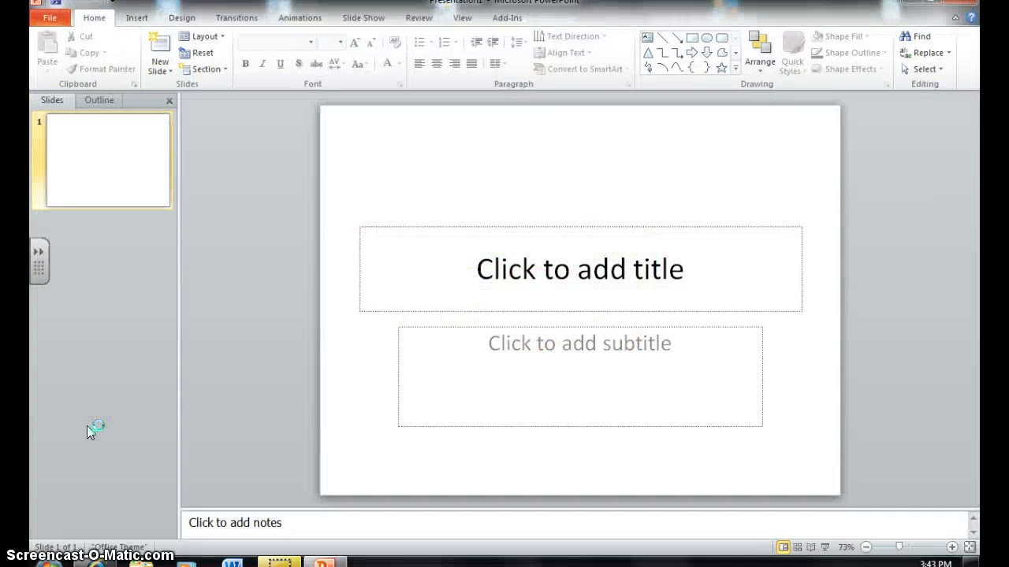
Save the blank presentation with Save As, naming it after the student and teacher
left_click(52, 19)
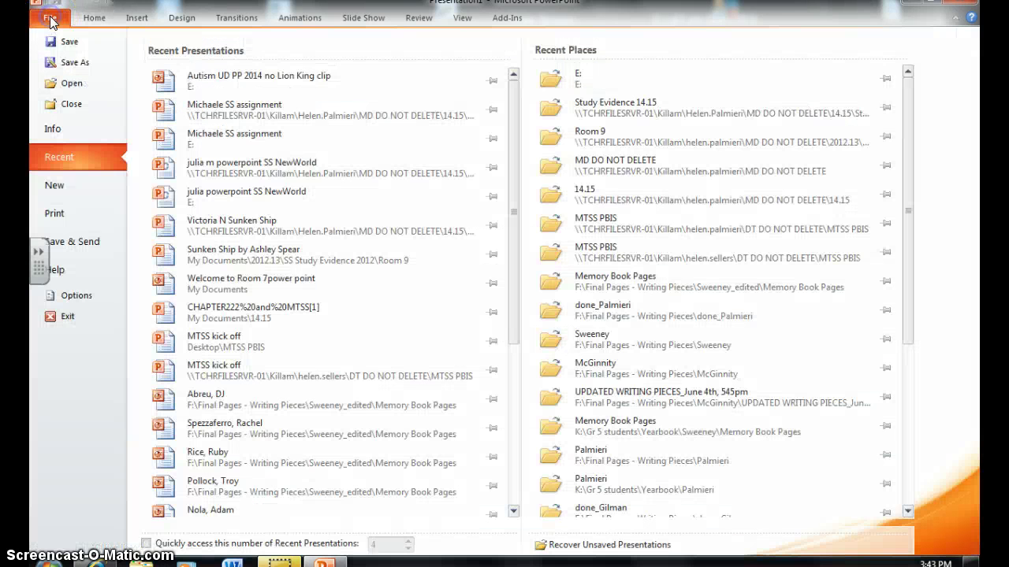
left_click(69, 63)
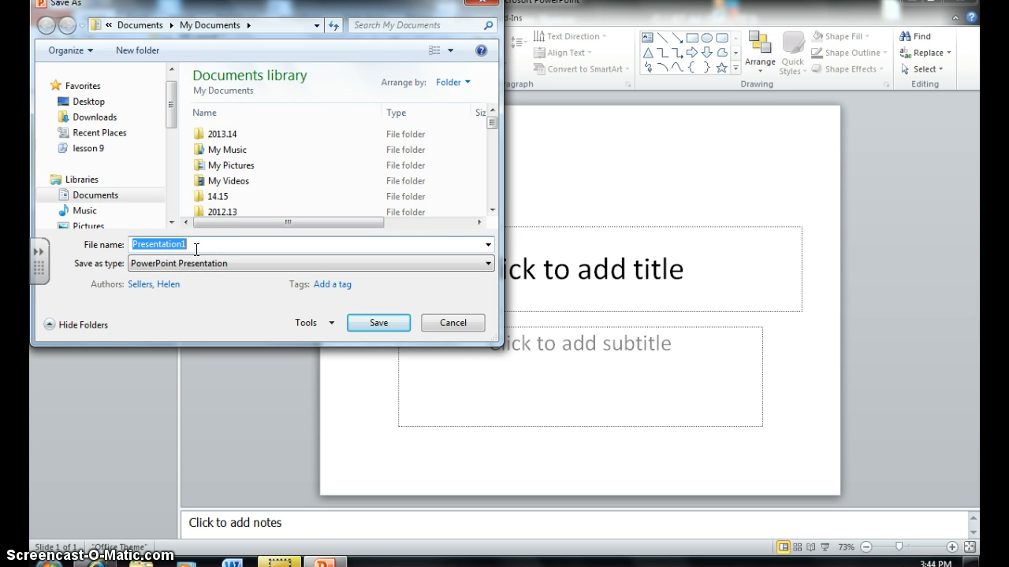
type("Audre")
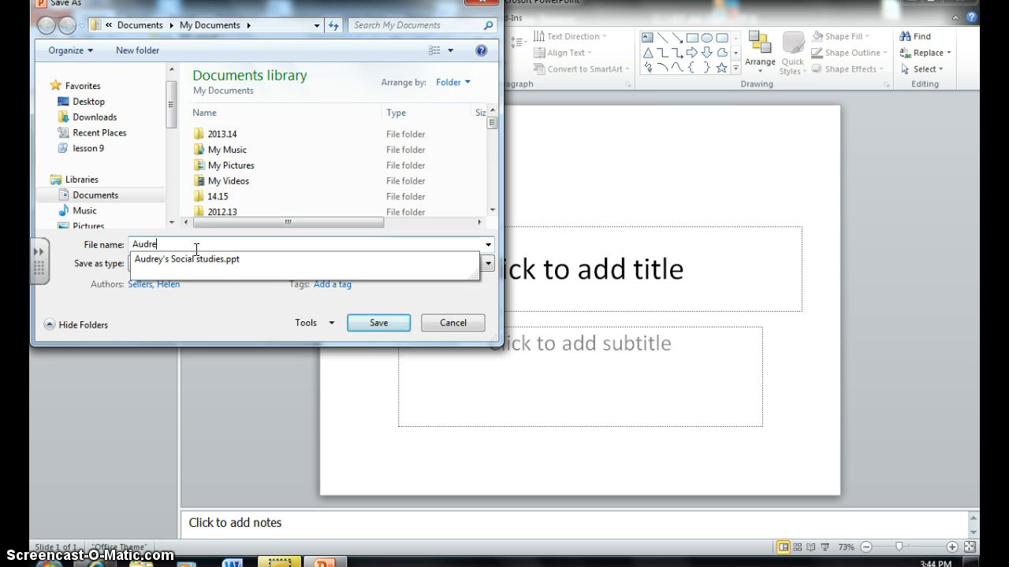
type("y and Mrs")
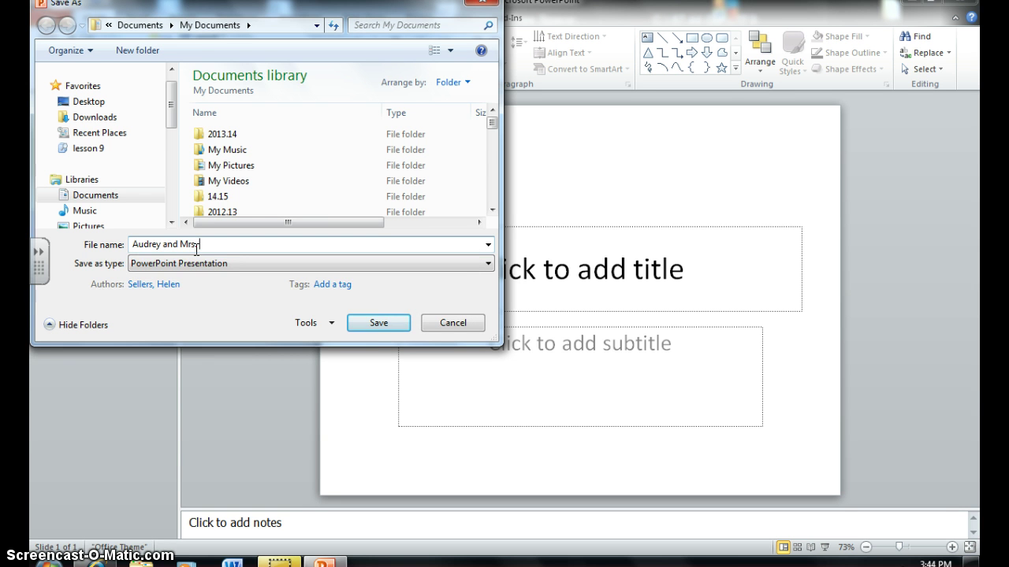
type(". P")
left_click(378, 323)
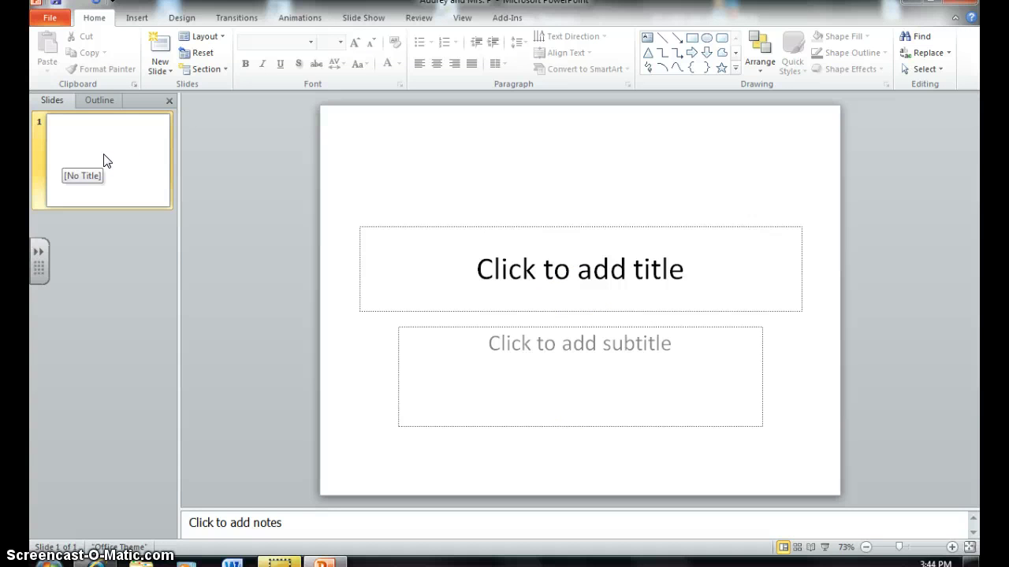
Insert two new Title and Content slides after the title slide, then reselect slide 1
left_click(100, 102)
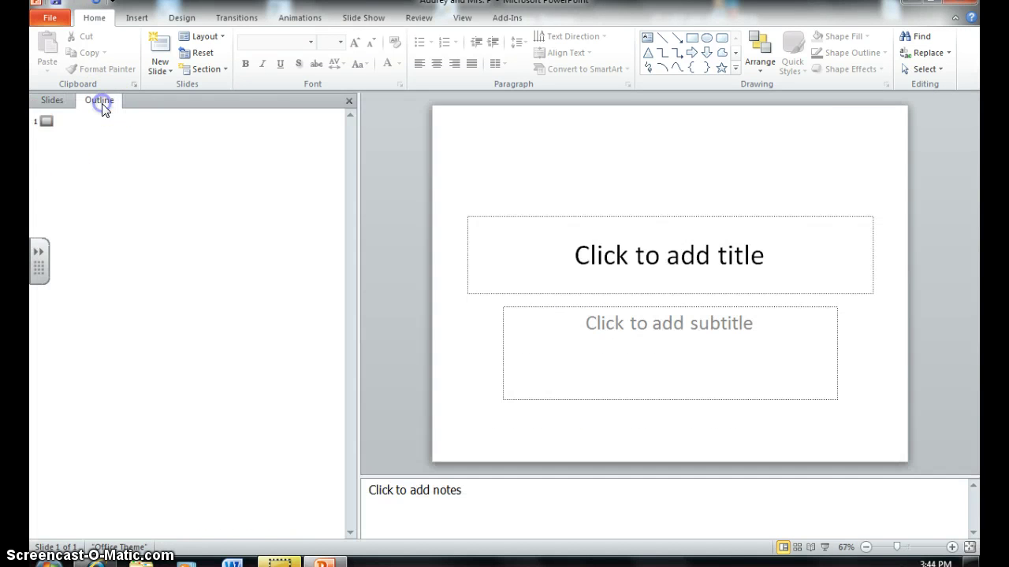
left_click(52, 103)
left_click(103, 166)
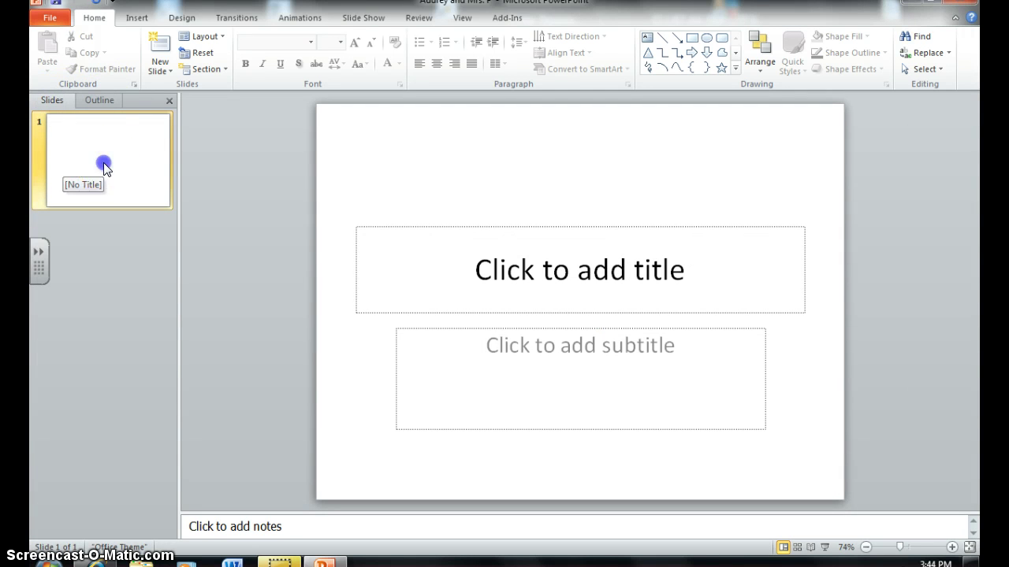
right_click(104, 164)
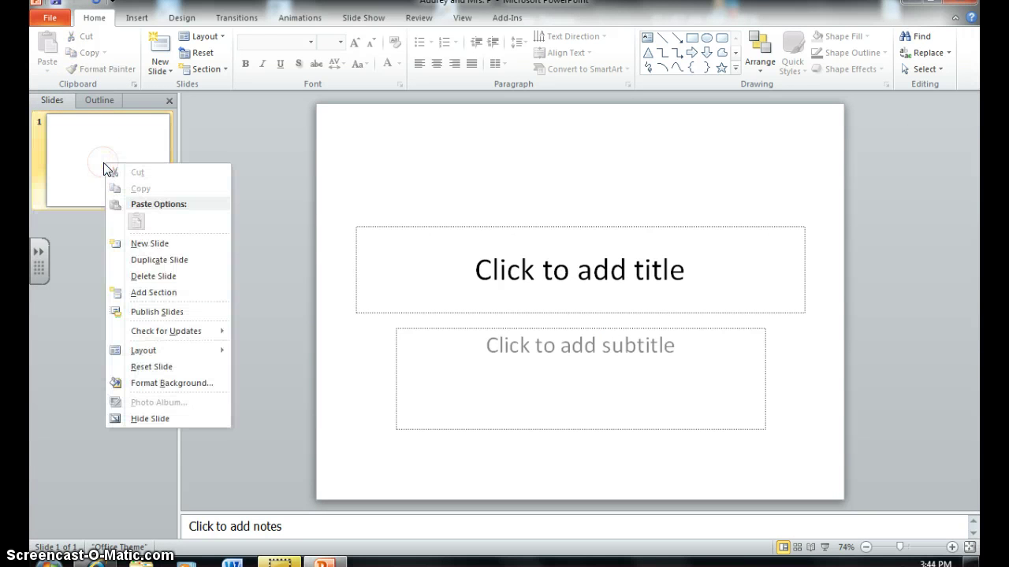
left_click(145, 244)
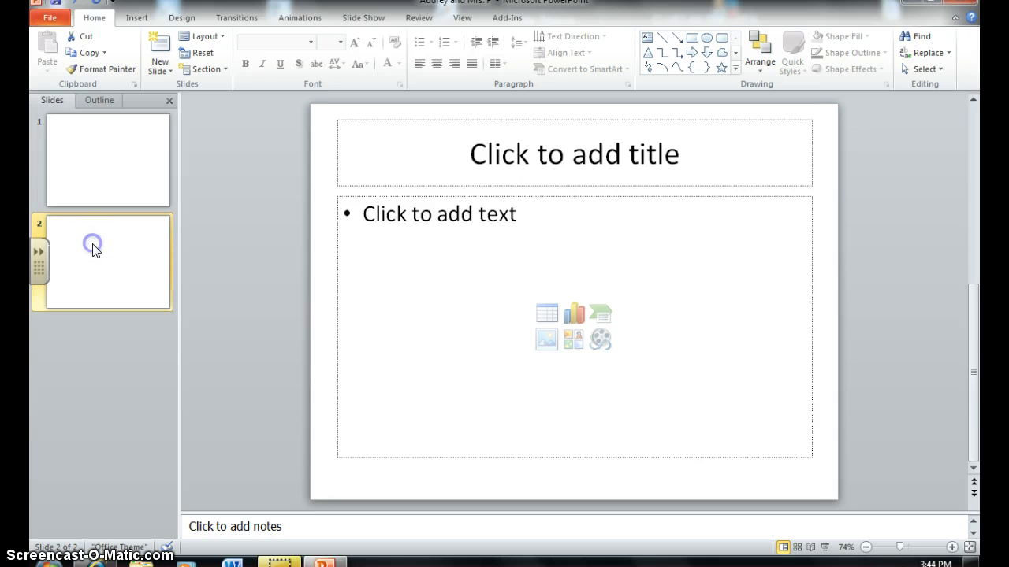
key("Return")
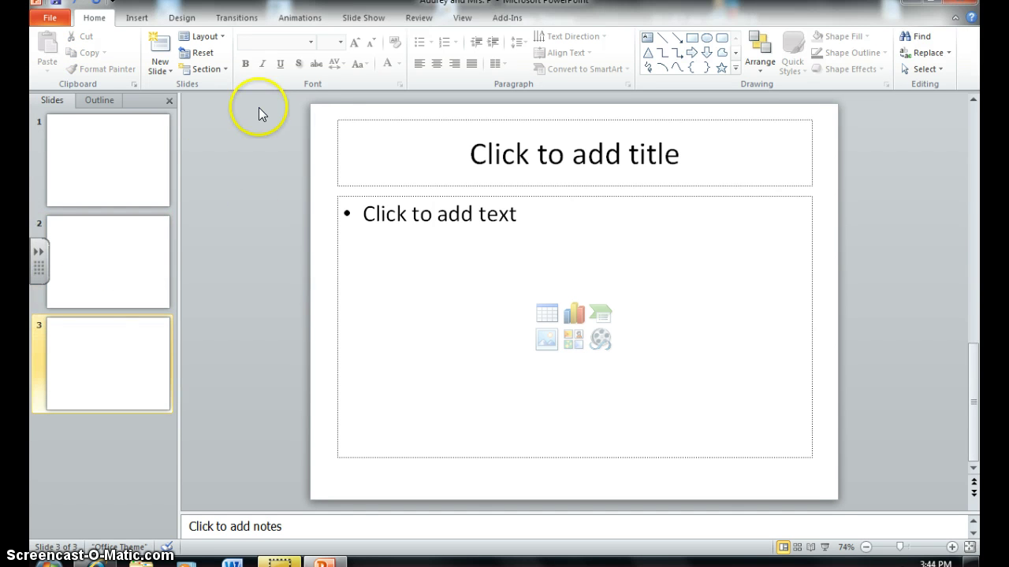
left_click(106, 151)
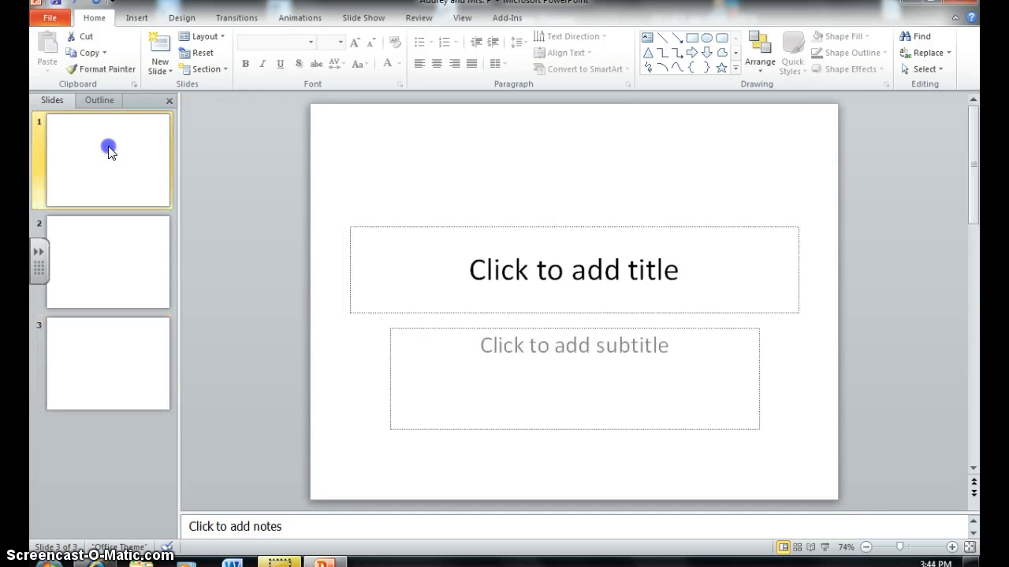
Type 'Coronado' as the title slide's title
left_click(595, 269)
type("c")
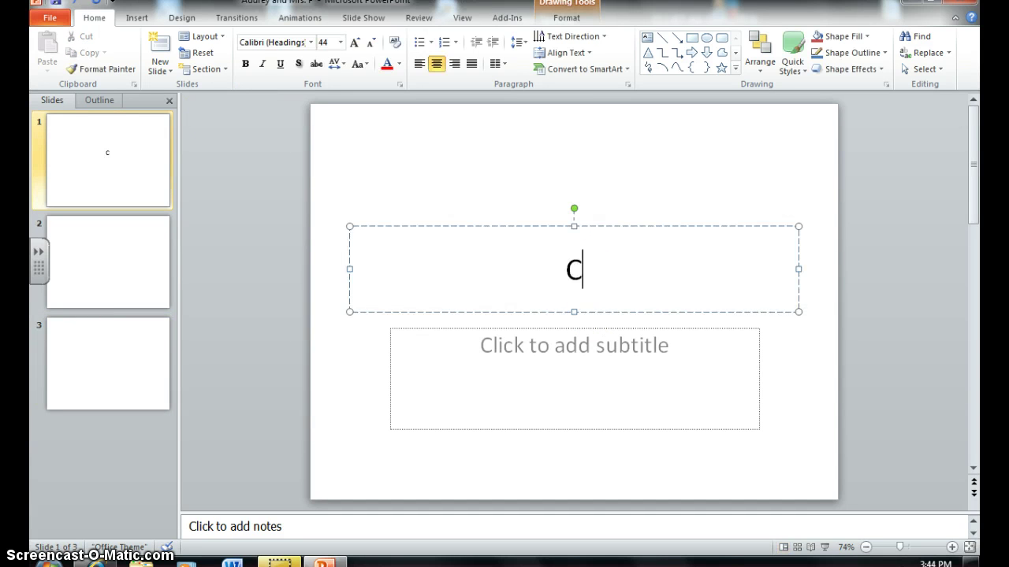
type("orono")
key("BackSpace")
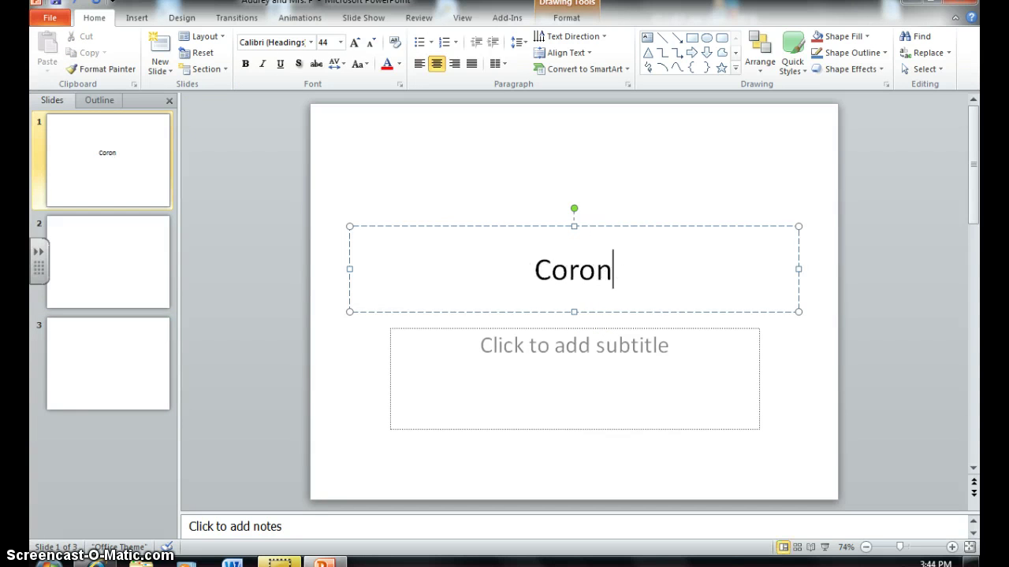
type("ado")
Enter a 'by …' byline with the student's and teacher's names in the subtitle
left_click(596, 371)
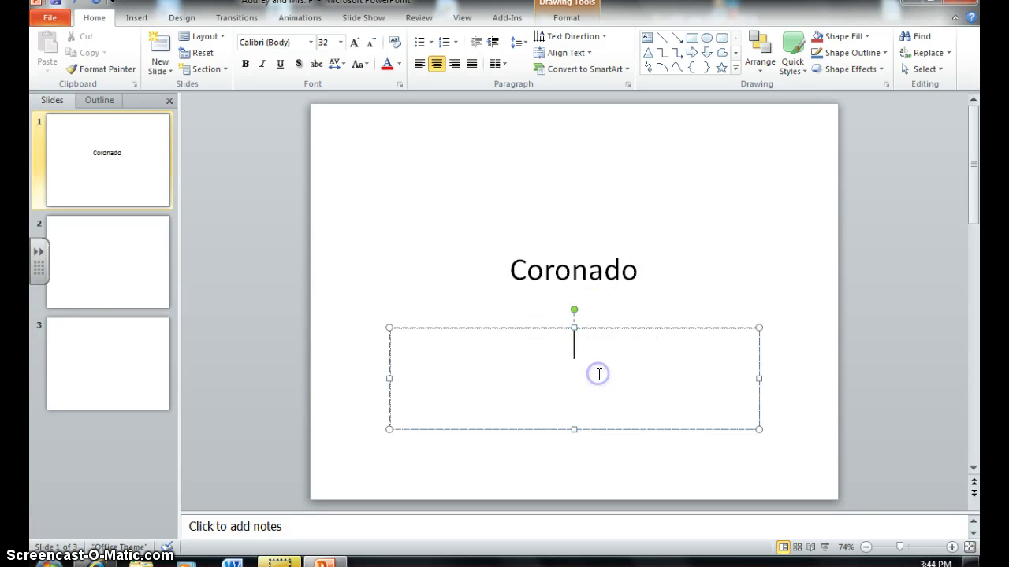
type("b")
key("BackSpace")
type("by")
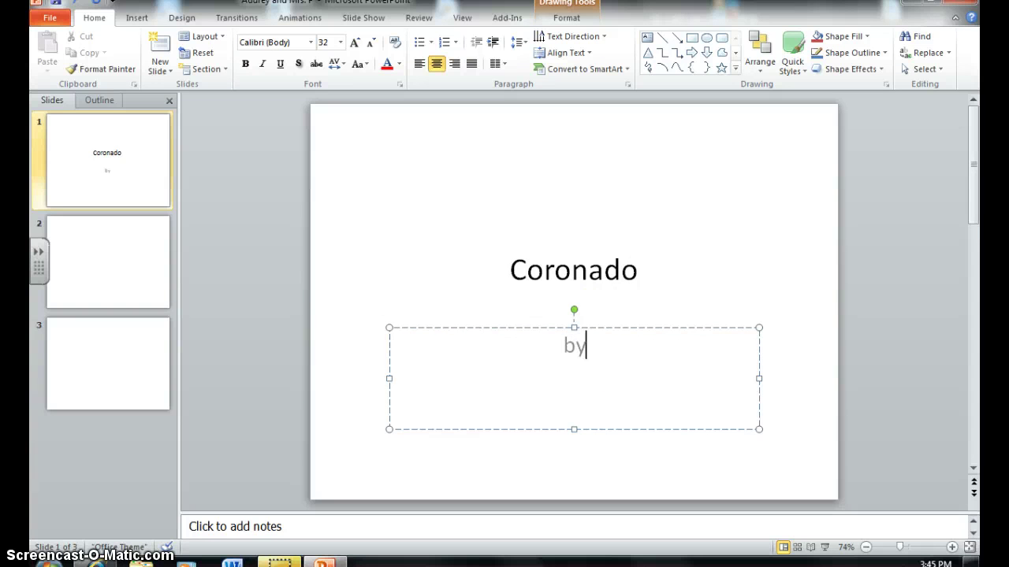
type(" Adu")
key("BackSpace")
key("BackSpace")
key("BackSpace")
type("udrey and Mr")
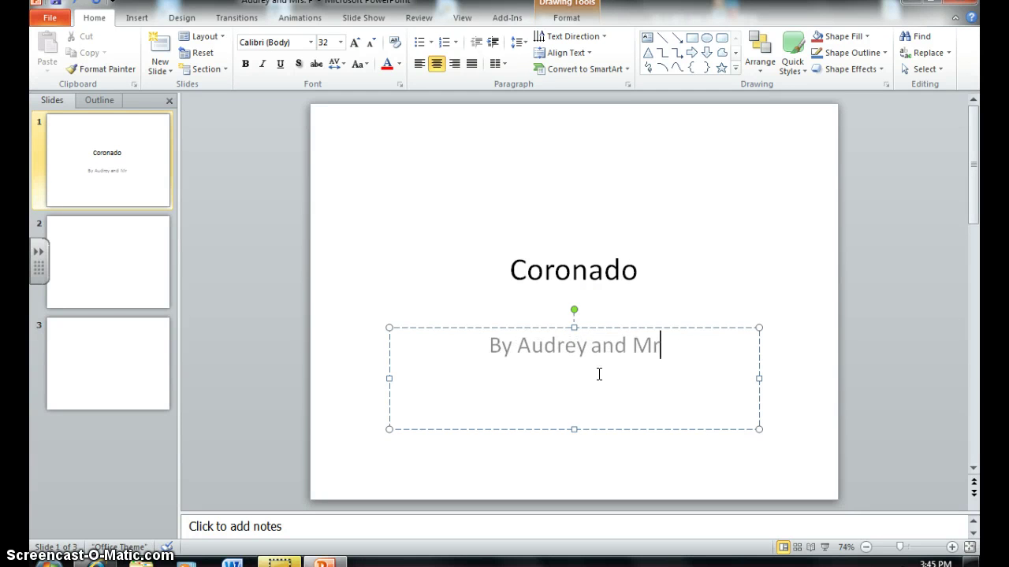
type("s.P")
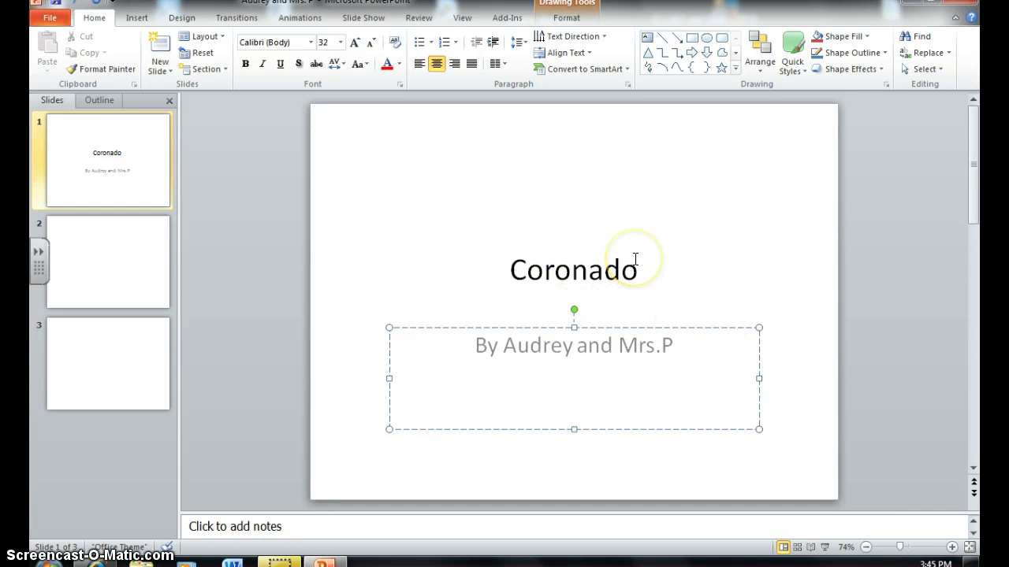
left_click(655, 195)
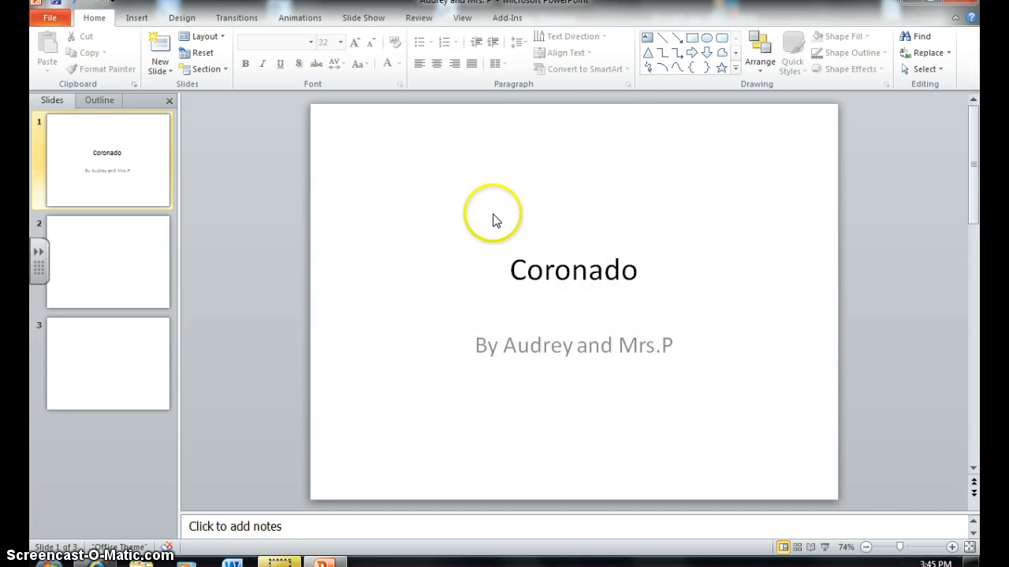
Give the title slide a solid light green background fill via Format Background
right_click(549, 163)
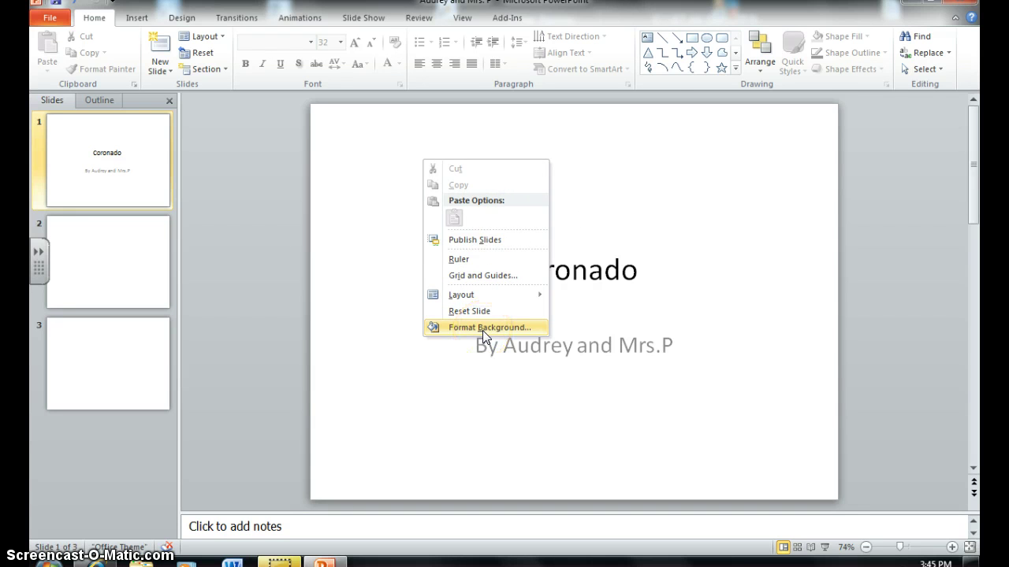
left_click(482, 330)
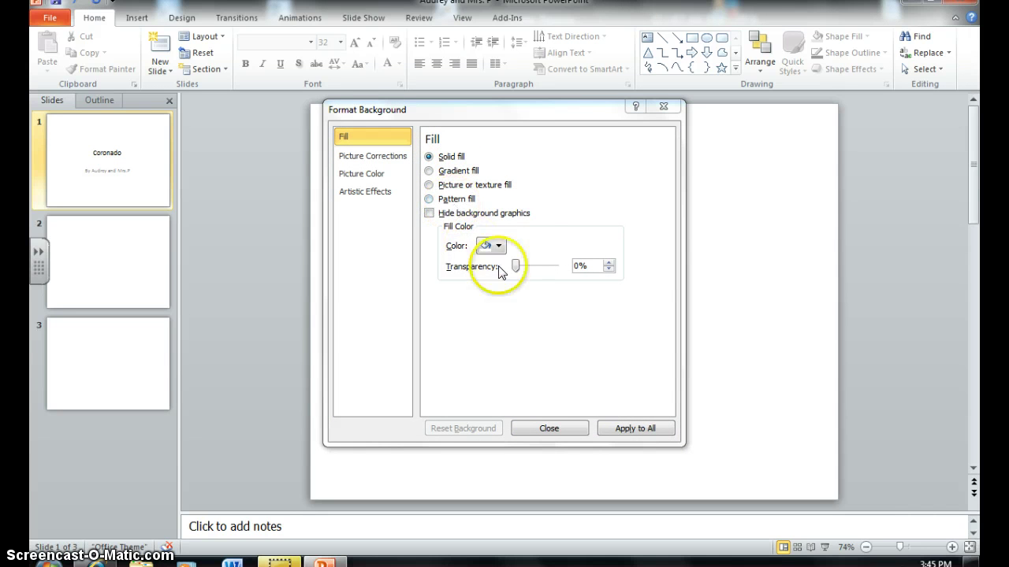
left_click(498, 245)
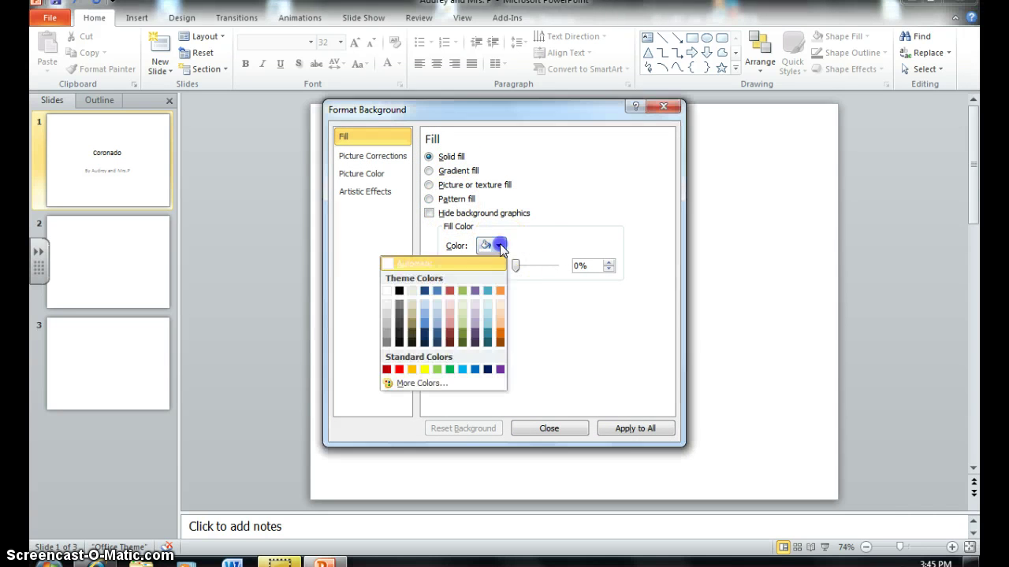
left_click(438, 368)
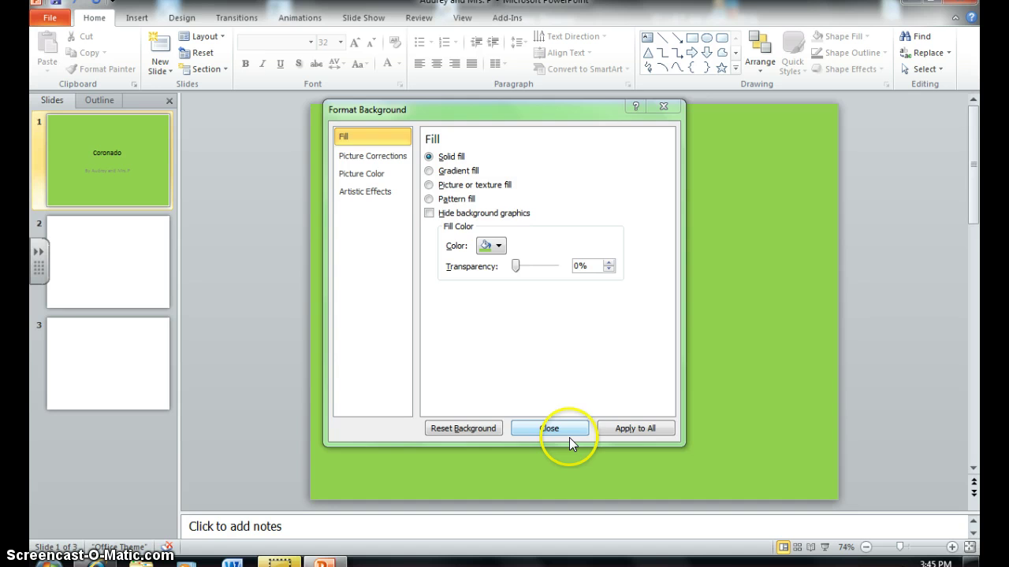
left_click(550, 428)
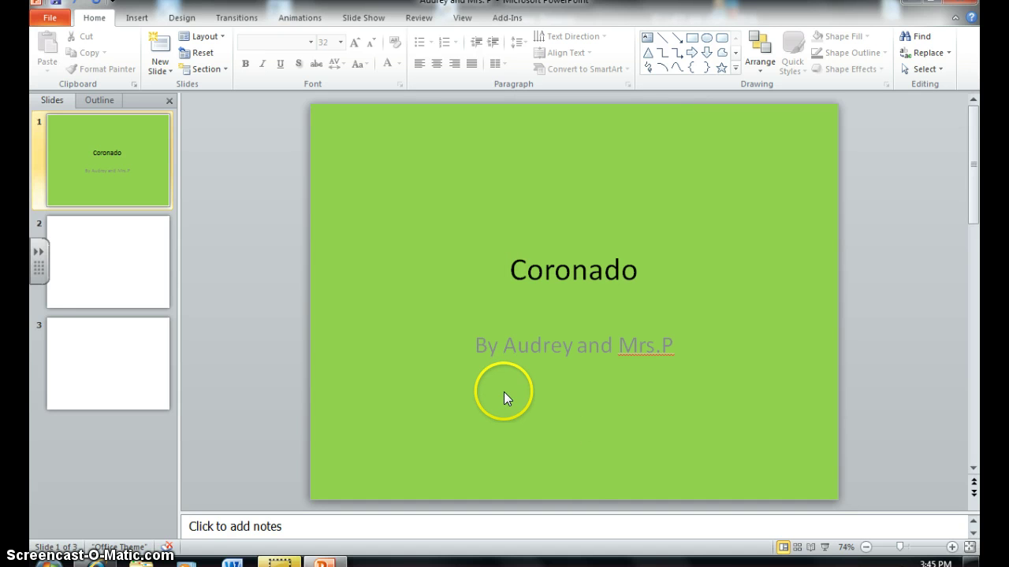
Apply the Content with Caption layout to slide 2
left_click(92, 262)
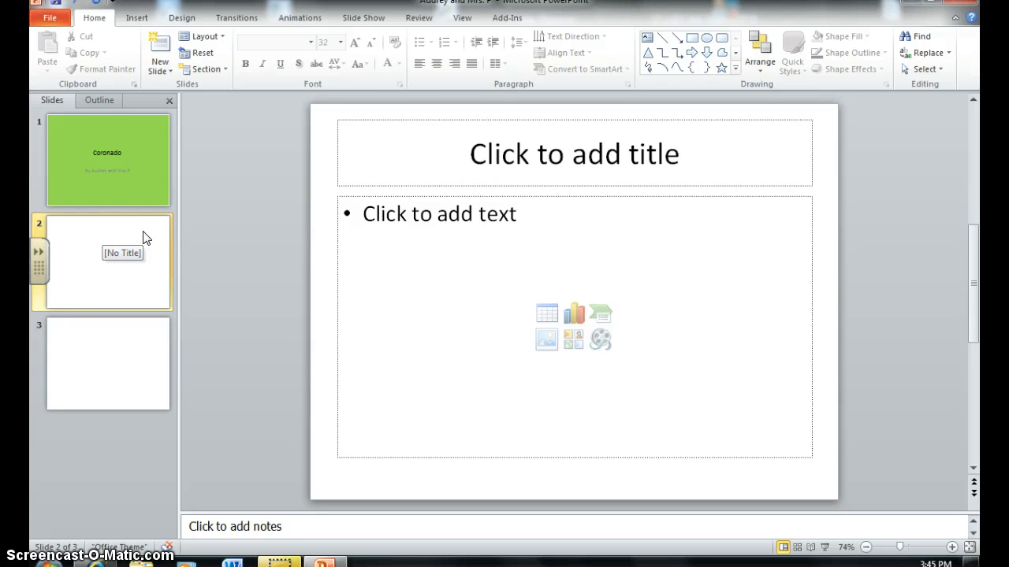
left_click(186, 241)
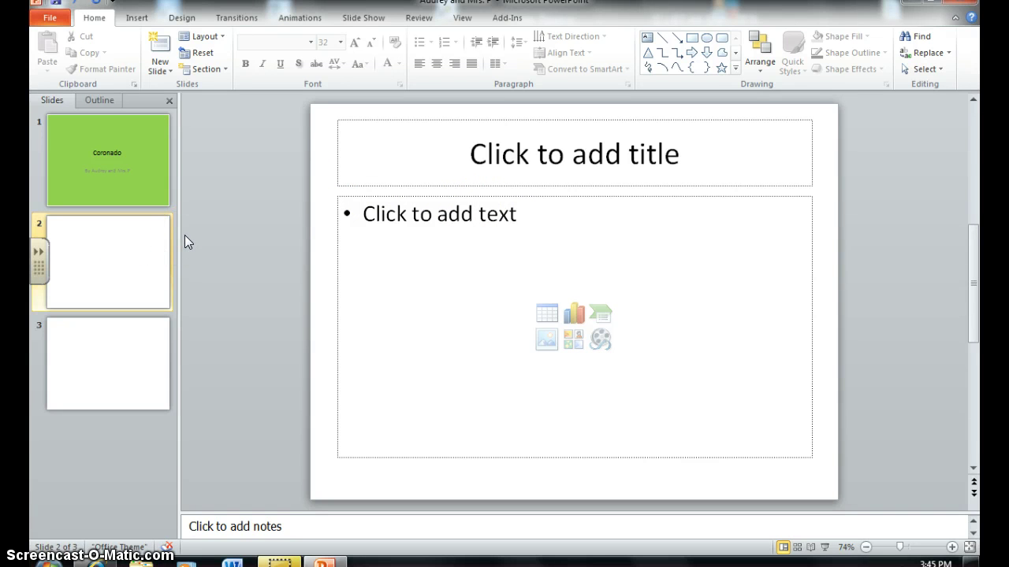
left_click(101, 254)
right_click(99, 256)
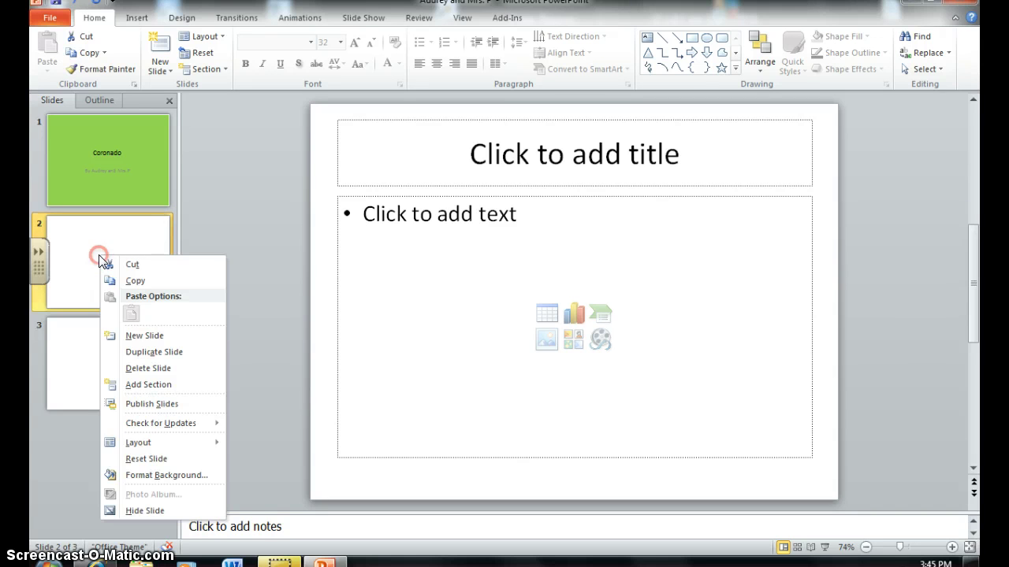
left_click(135, 445)
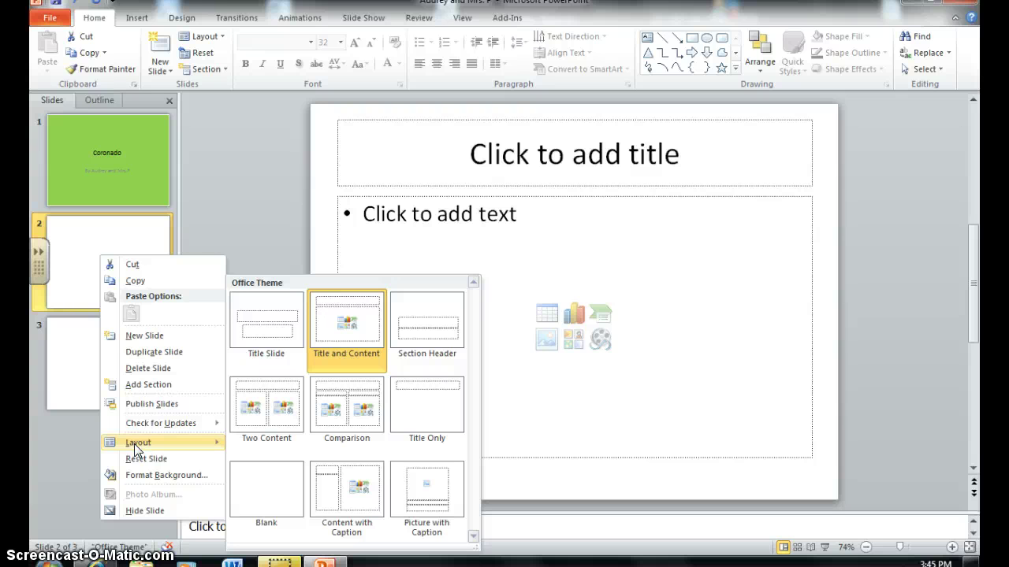
left_click(363, 498)
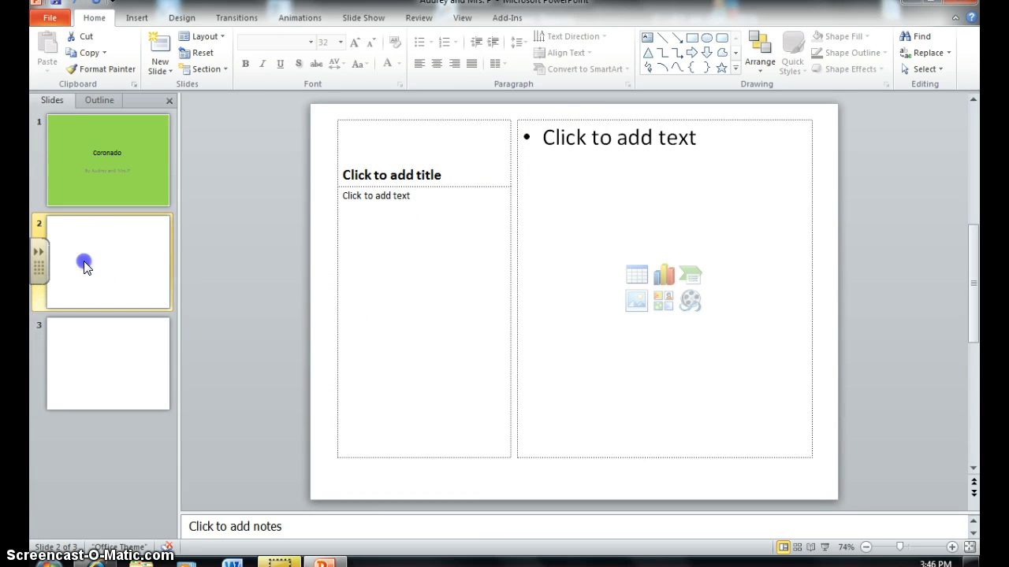
Reopen slide 2's layout options and dismiss them, keeping Content with Caption
right_click(119, 234)
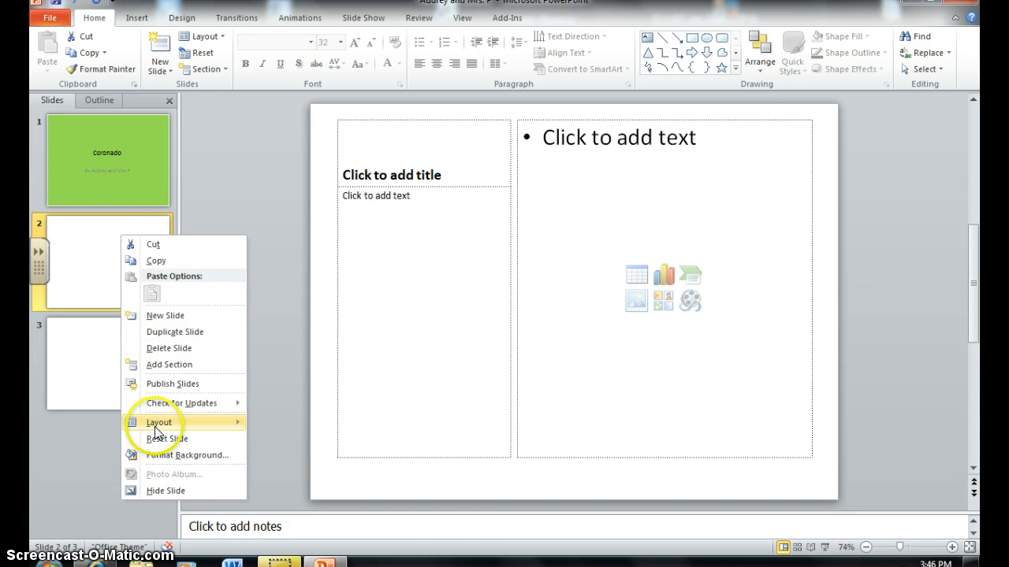
mouse_move(156, 431)
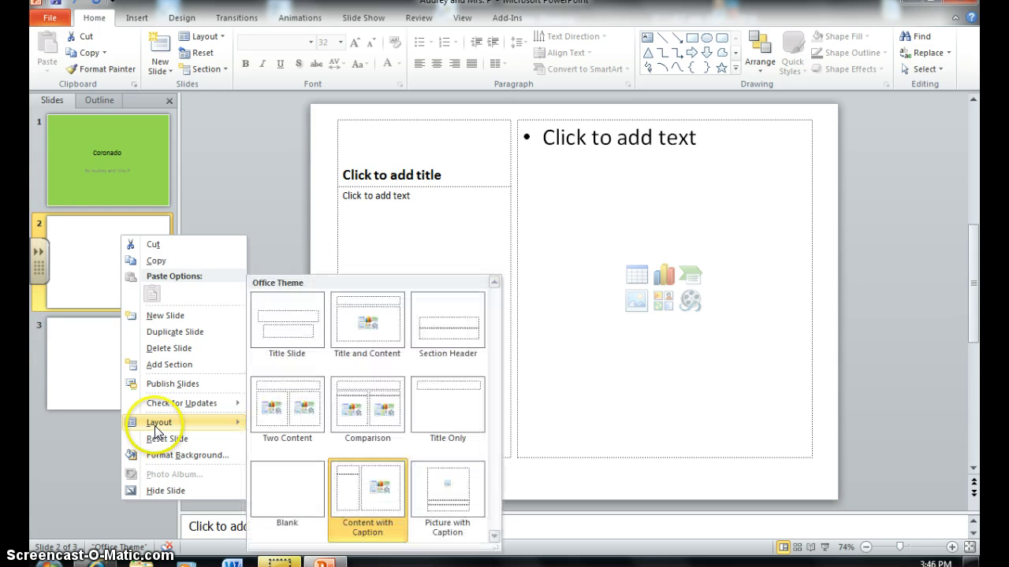
left_click(494, 534)
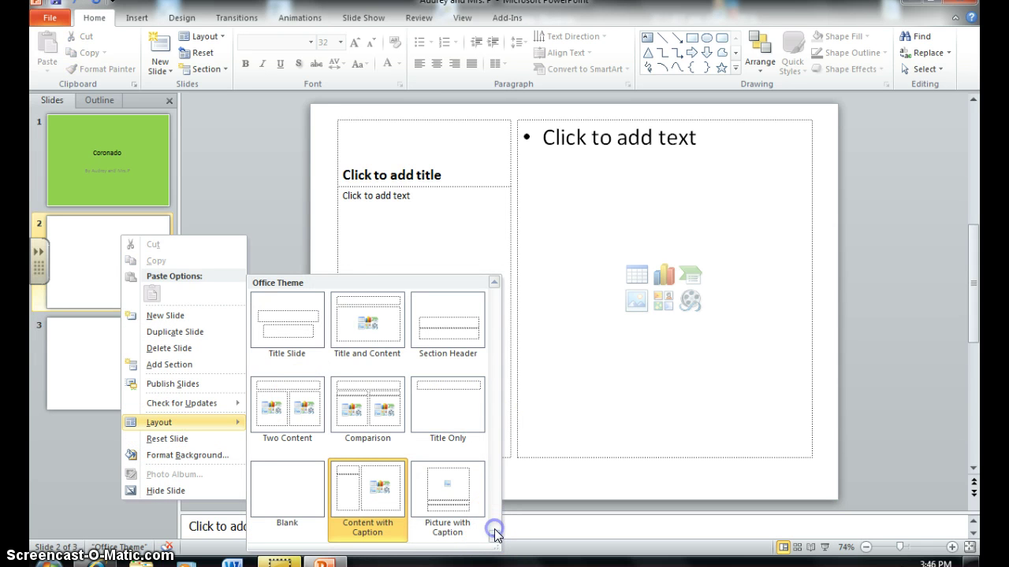
left_click(89, 256)
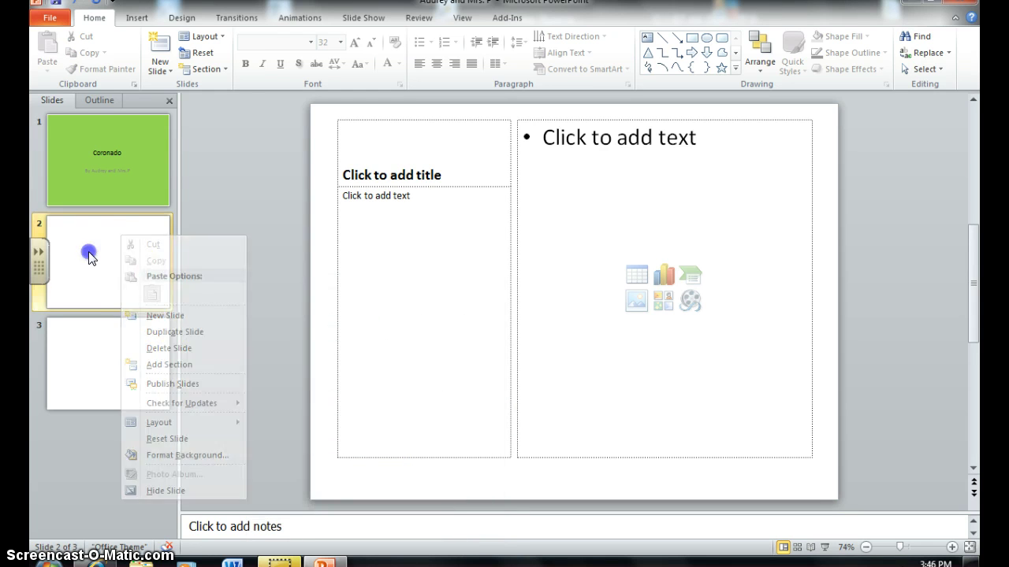
left_click(83, 253)
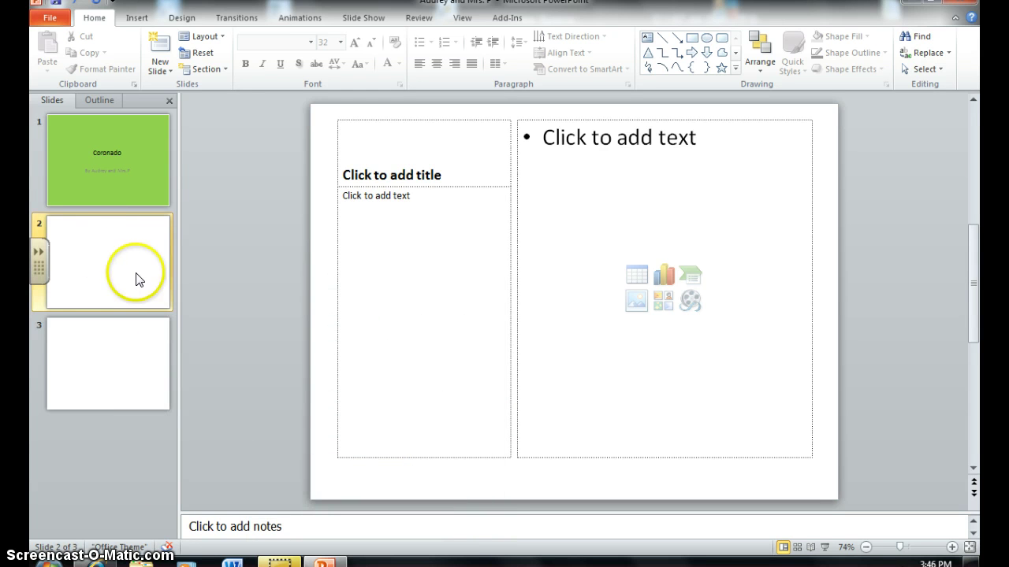
left_click(123, 182)
left_click(105, 256)
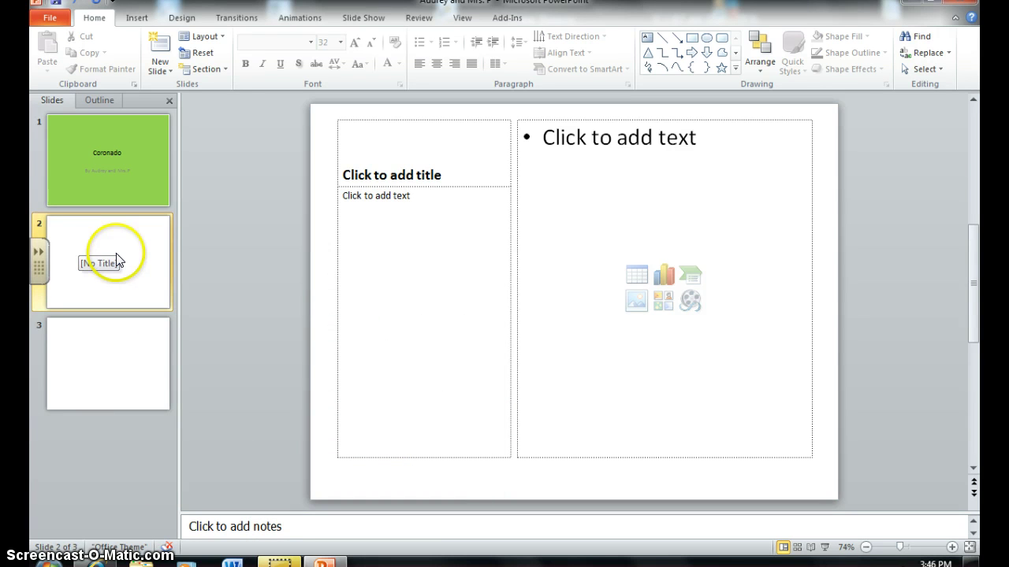
right_click(117, 258)
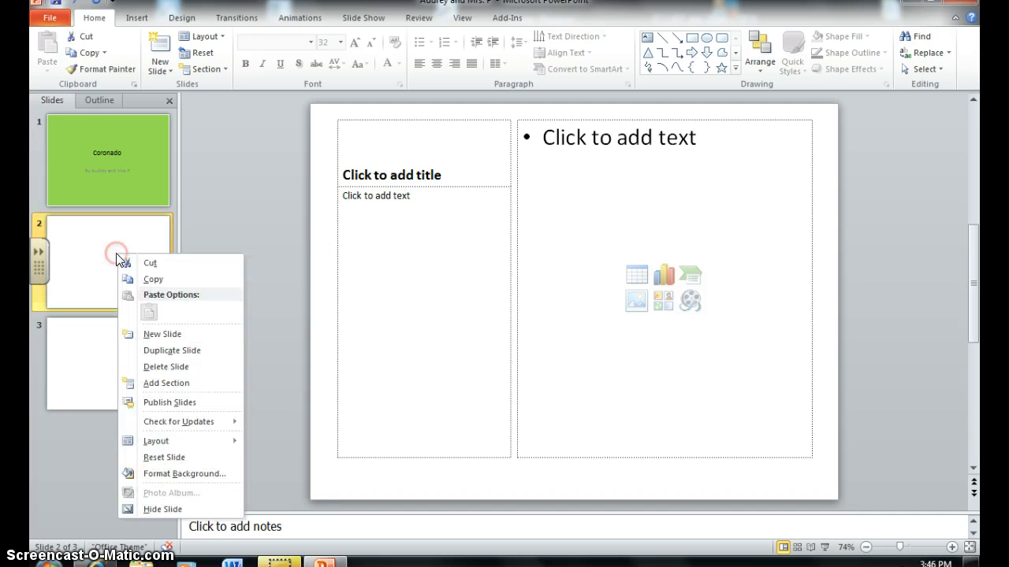
left_click(156, 444)
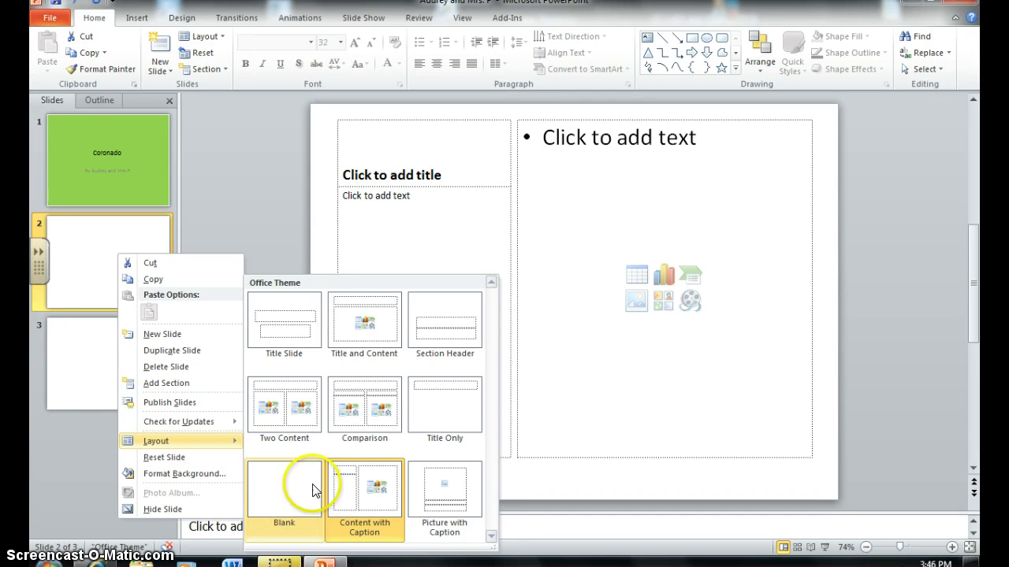
left_click(359, 309)
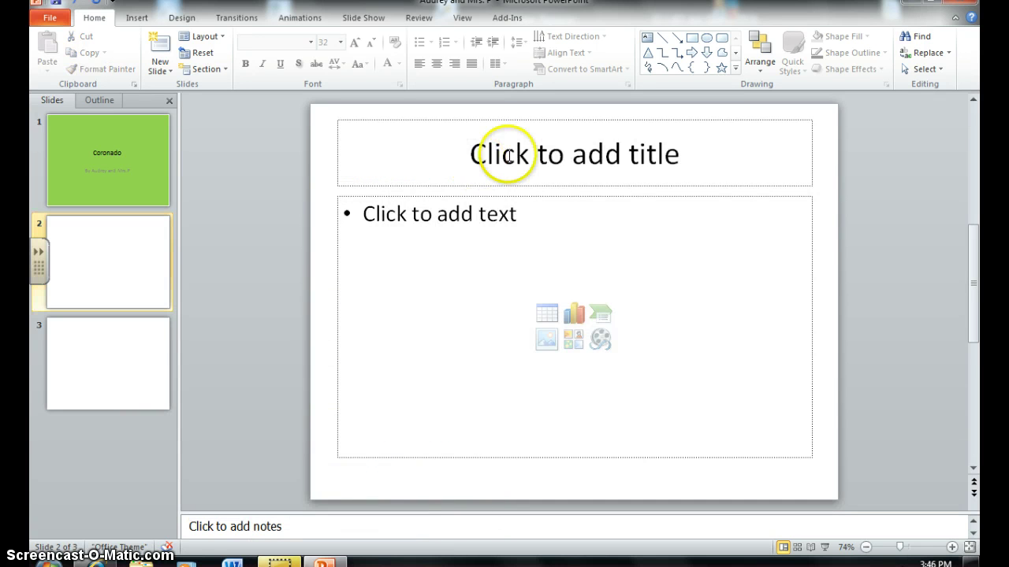
left_click(546, 157)
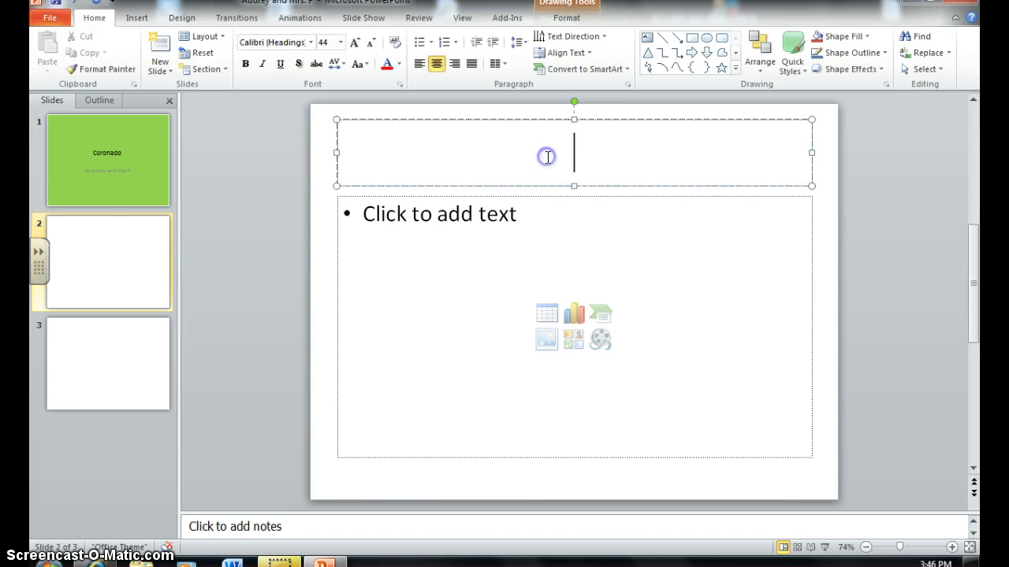
type("Baxck")
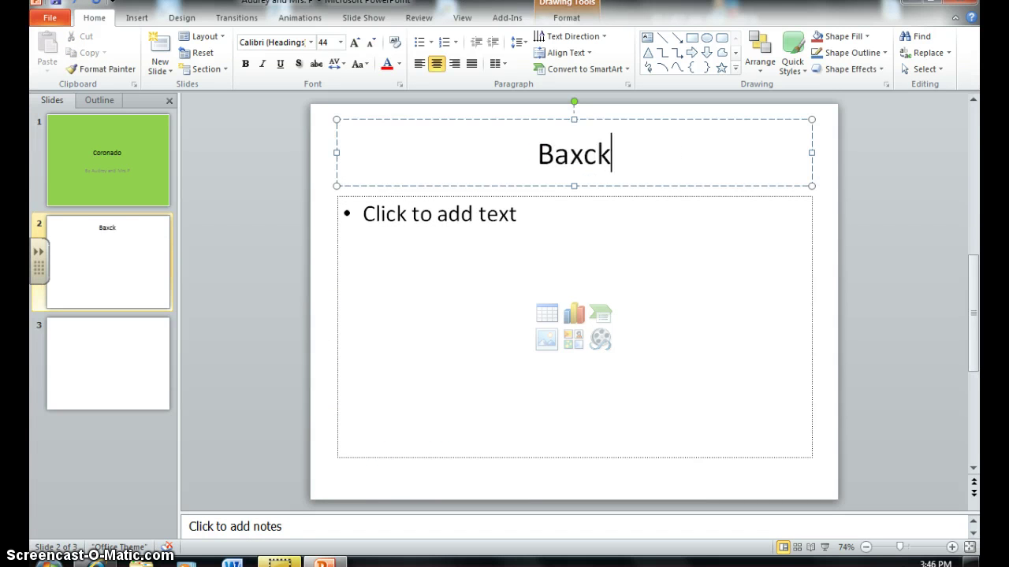
key("BackSpace")
key("BackSpace")
key("BackSpace")
type("ckground")
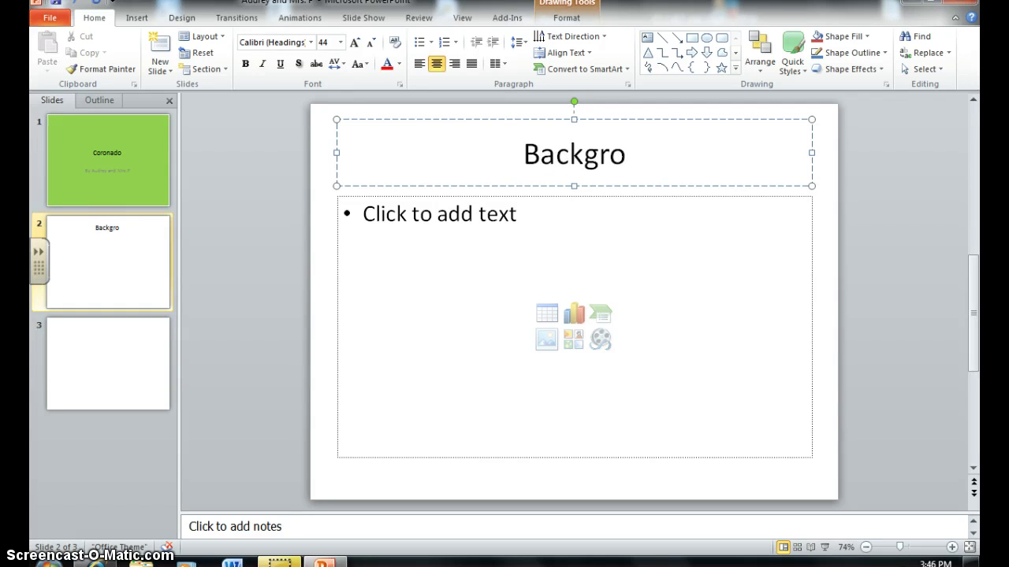
left_click(509, 264)
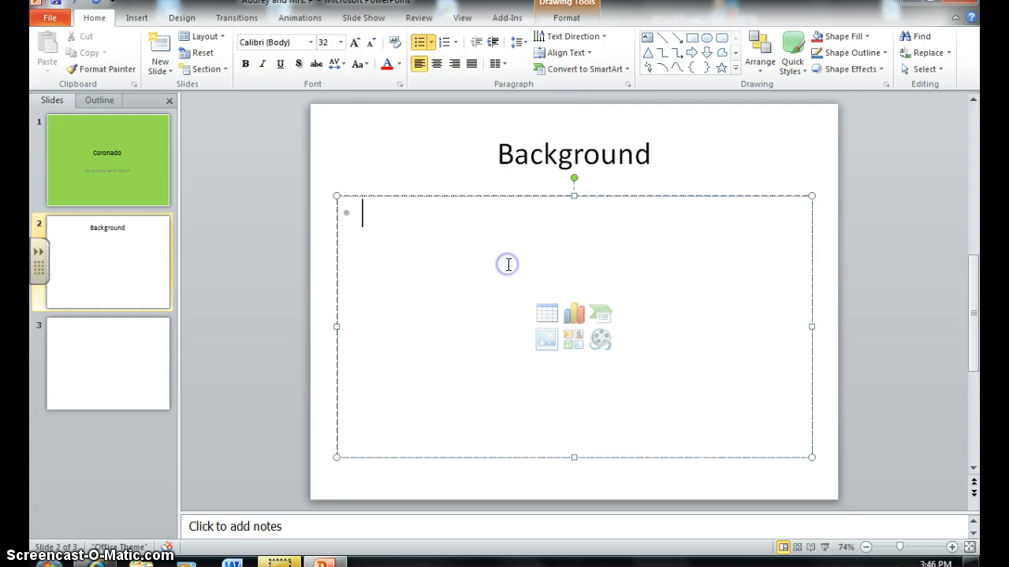
right_click(508, 265)
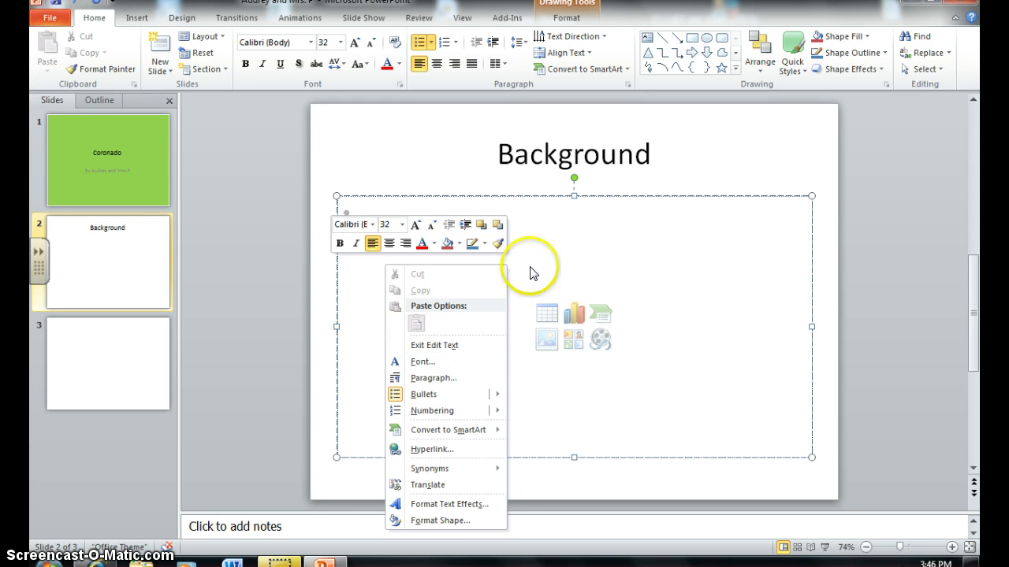
left_click(555, 247)
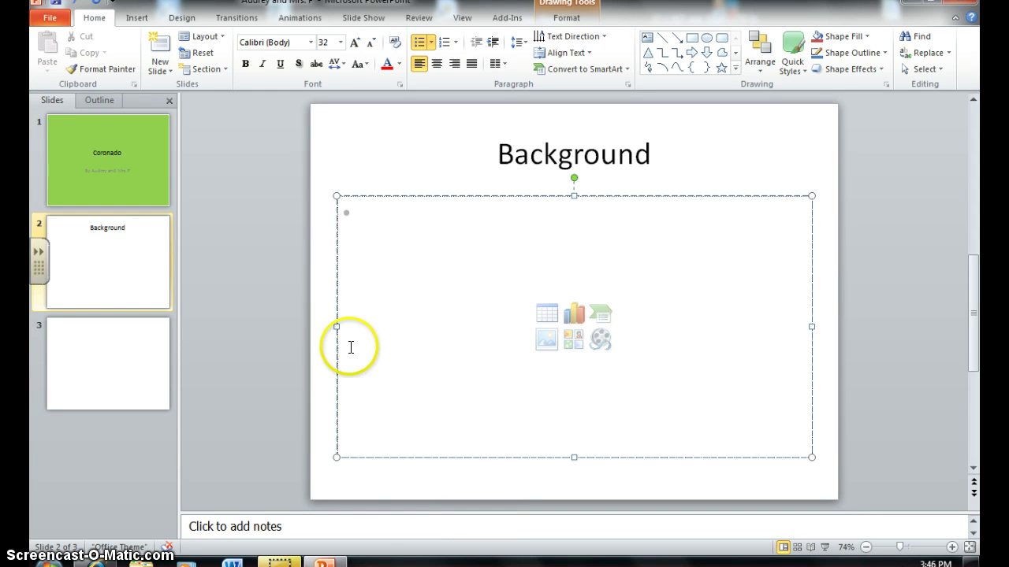
mouse_move(94, 563)
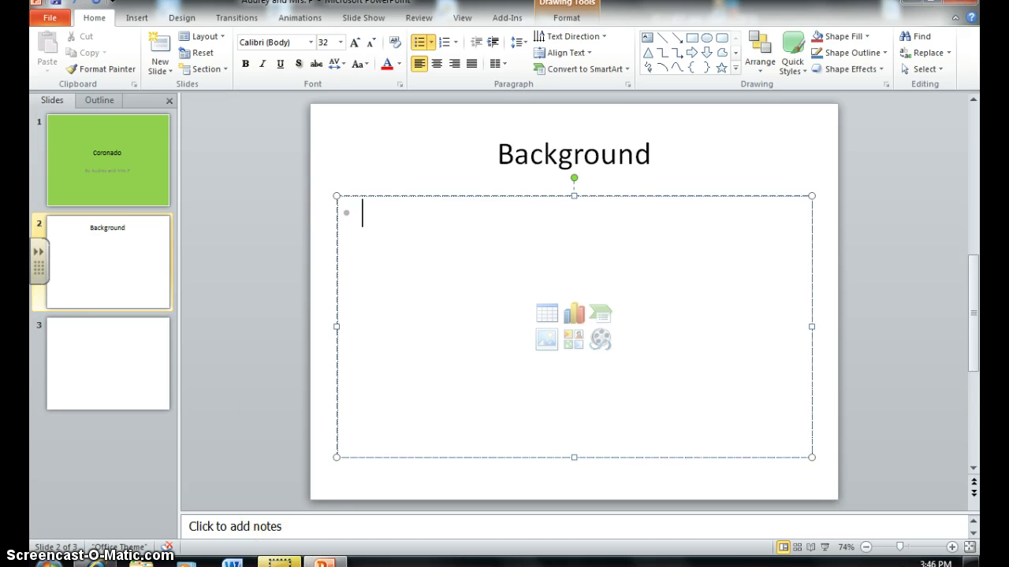
mouse_move(280, 561)
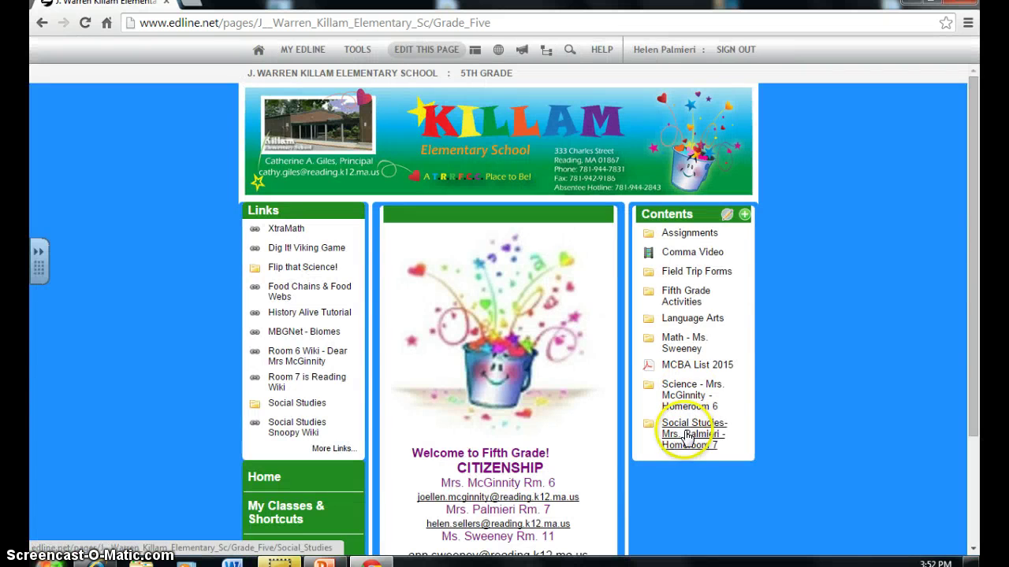
Copy the soldier image from Edline's Social Studies Explorer Pics folder and return to PowerPoint
left_click(682, 429)
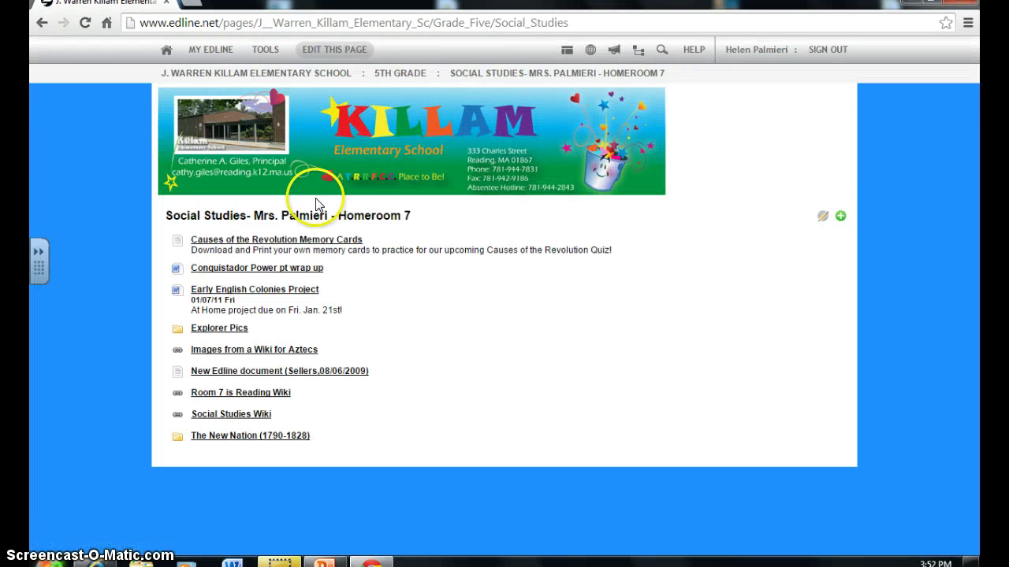
left_click(213, 338)
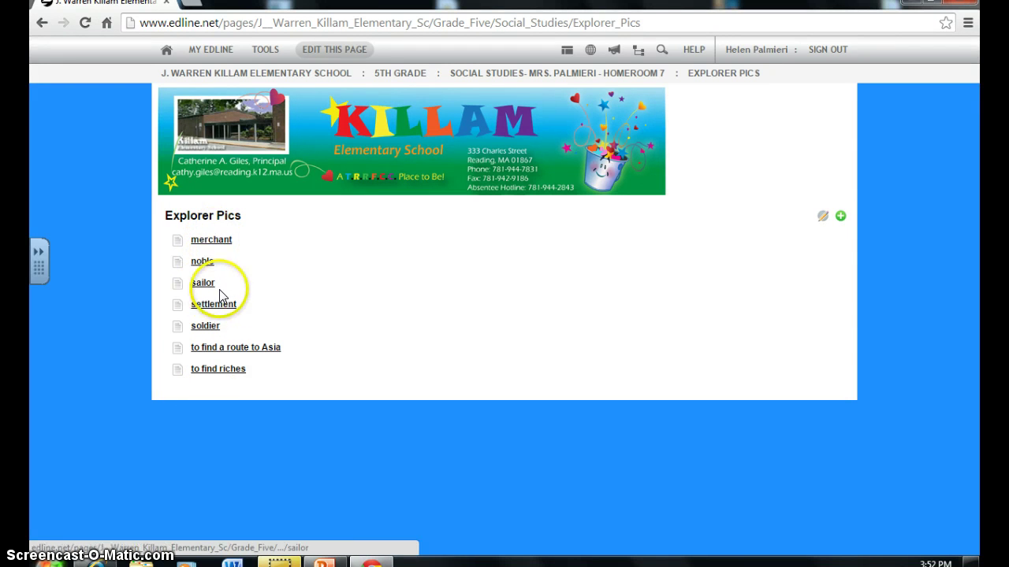
left_click(204, 326)
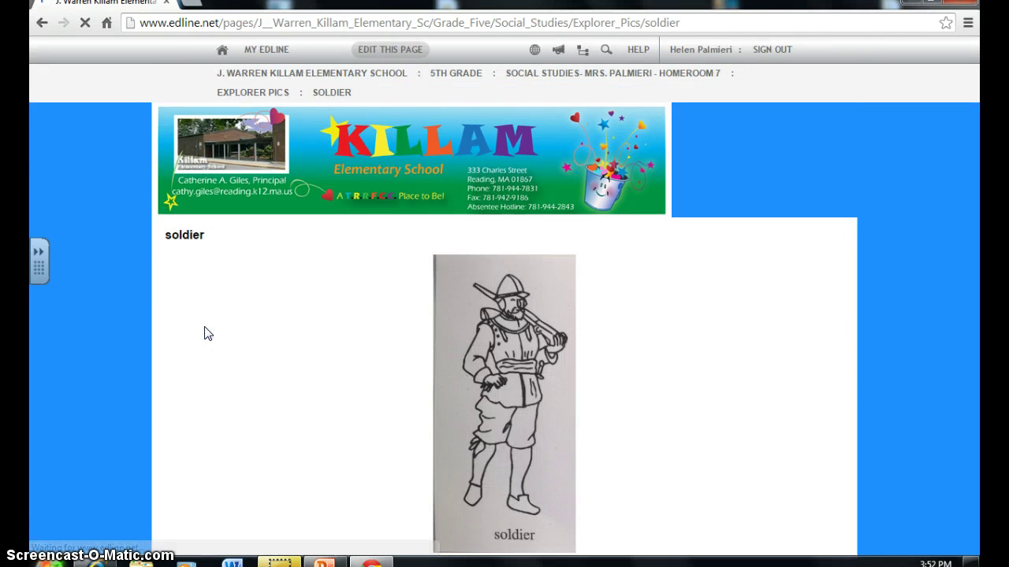
left_click(364, 315)
right_click(497, 318)
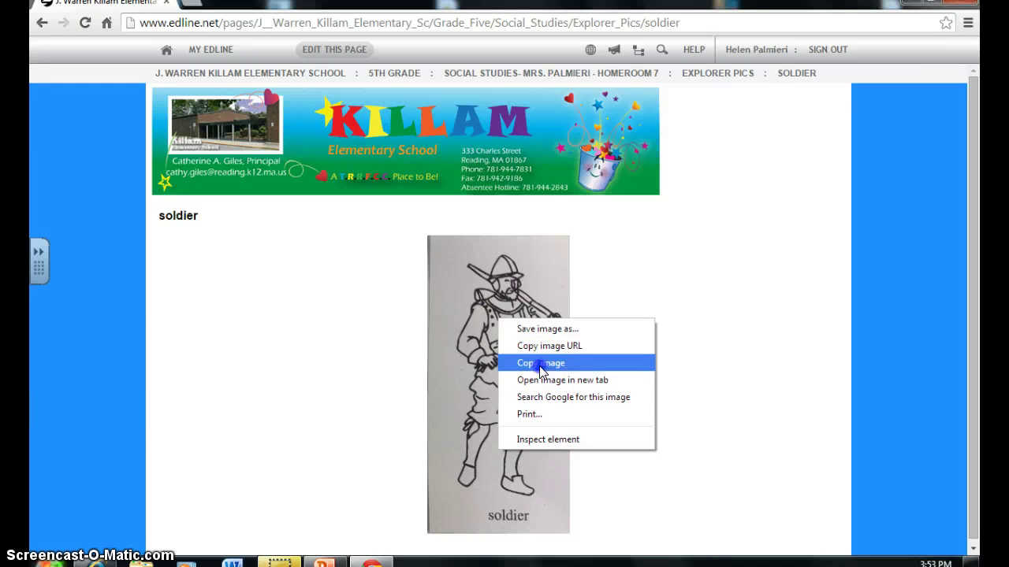
left_click(541, 363)
left_click(325, 559)
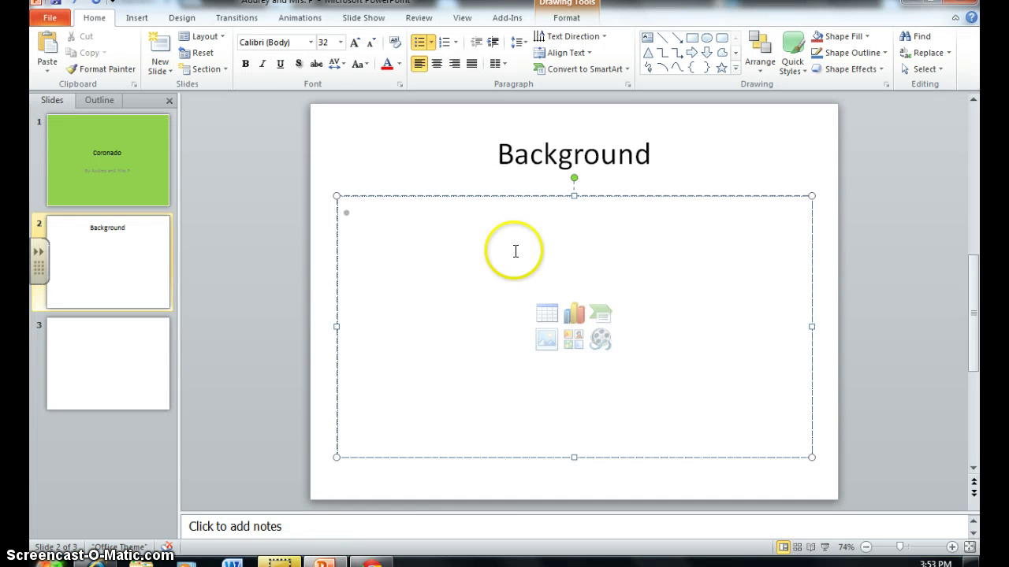
Paste the soldier image as a picture on the Background slide and move it left
right_click(513, 253)
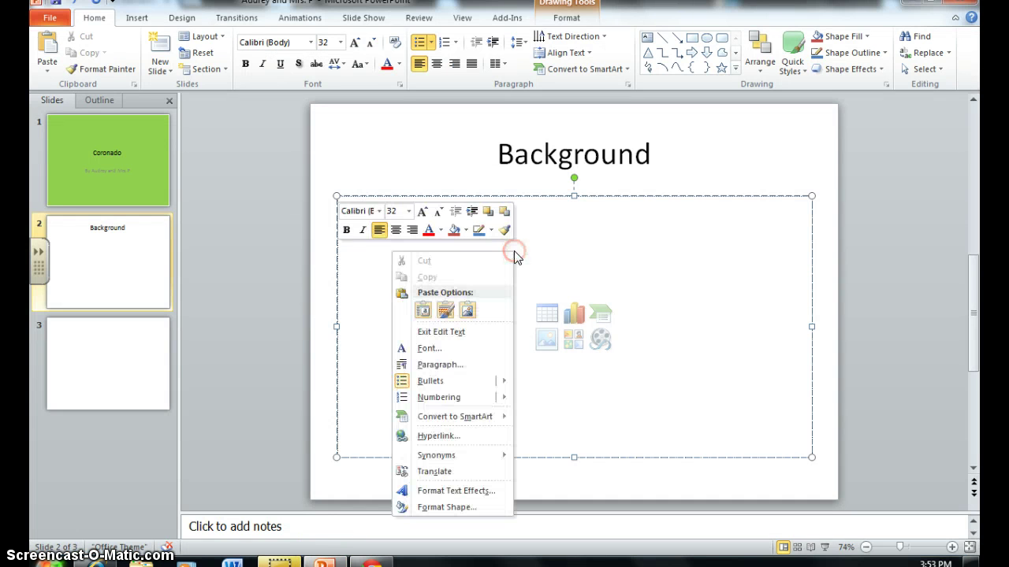
left_click(445, 310)
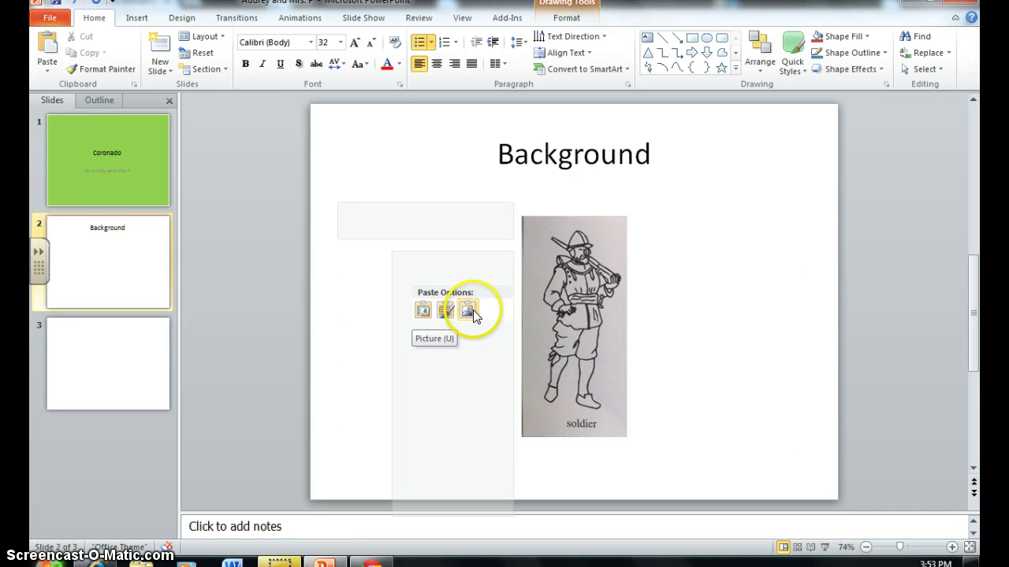
left_click(473, 310)
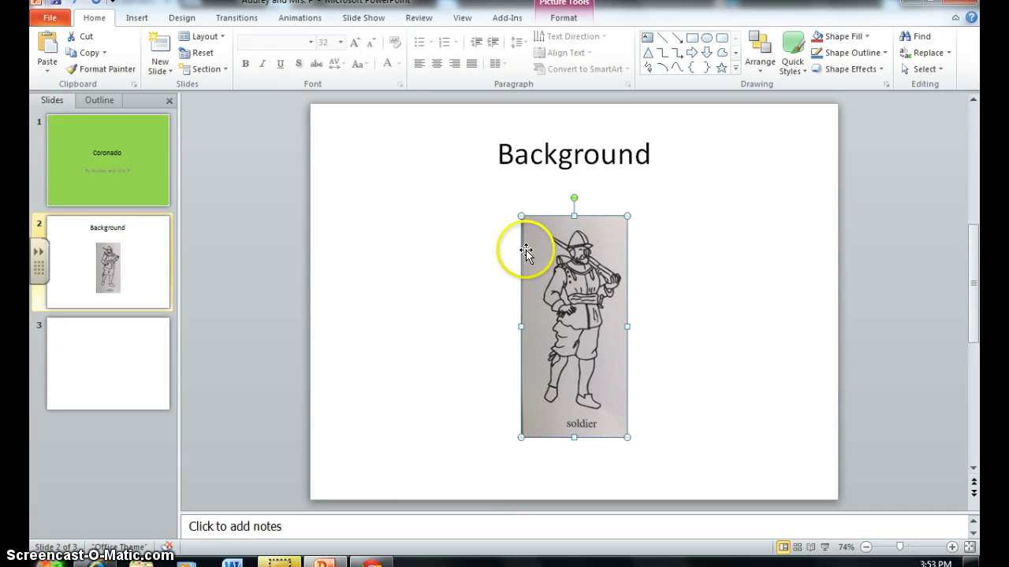
left_click_drag(530, 234, 374, 202)
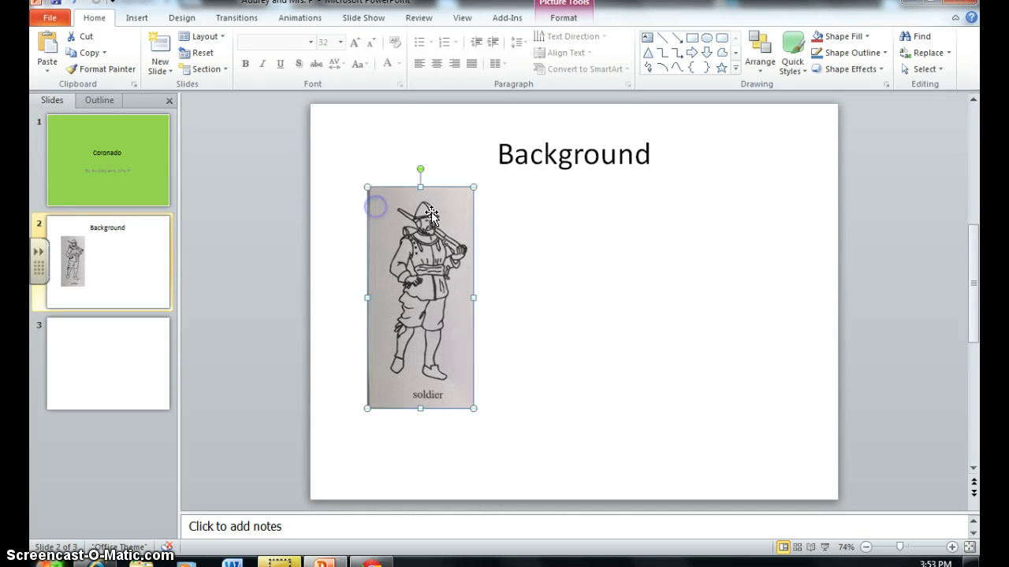
left_click(579, 218)
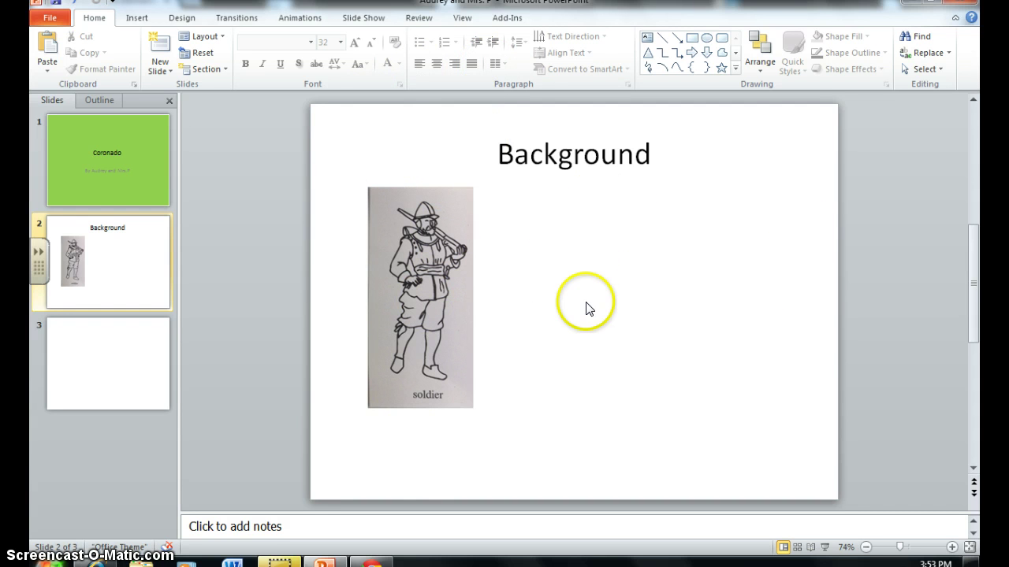
Draw a text box right of the picture reading 'Coronado was a soldier from Spain'
left_click(131, 18)
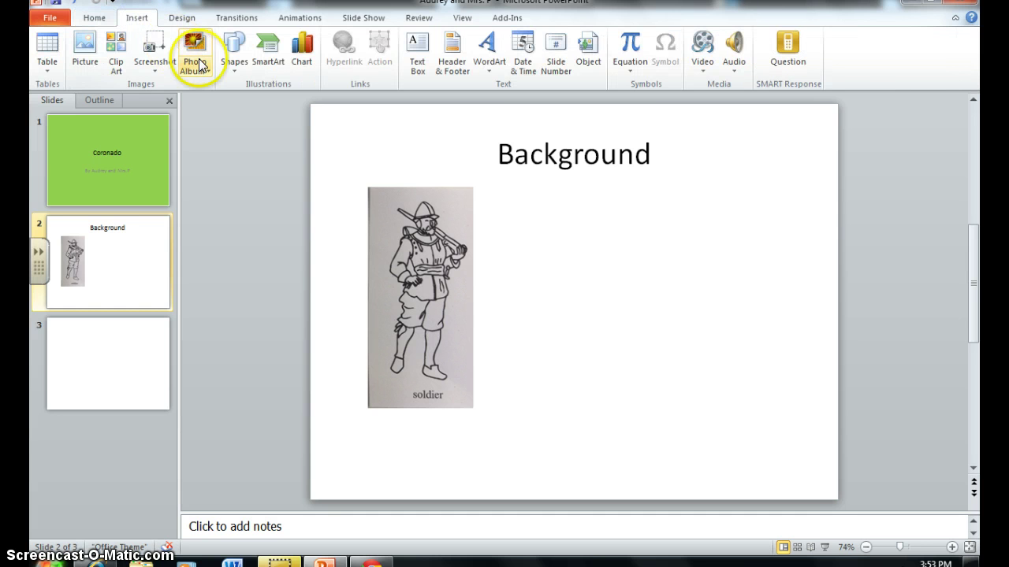
left_click(420, 51)
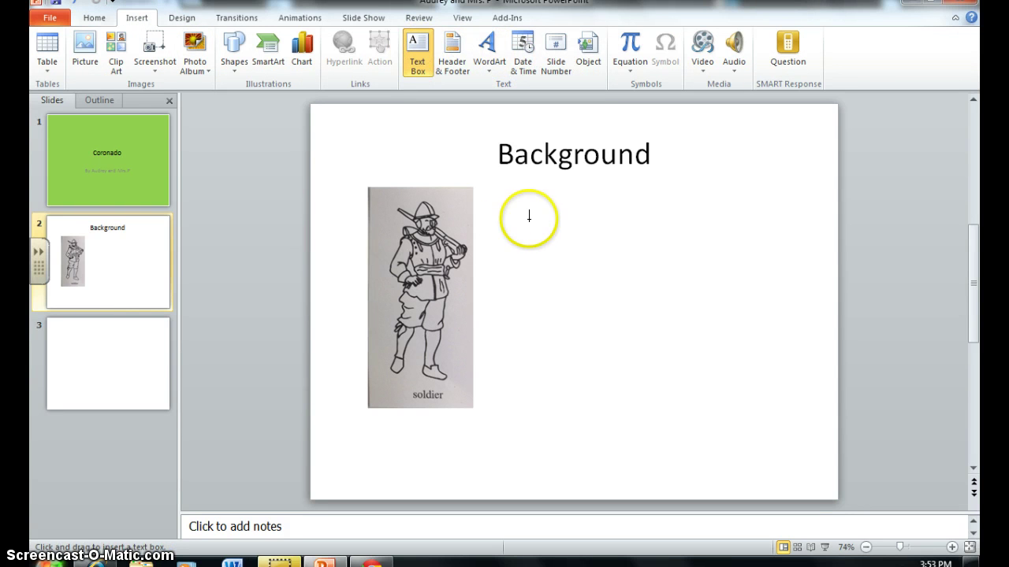
mouse_move(529, 216)
left_mouse_down()
mouse_move(592, 288)
mouse_move(745, 326)
mouse_move(754, 338)
left_mouse_up()
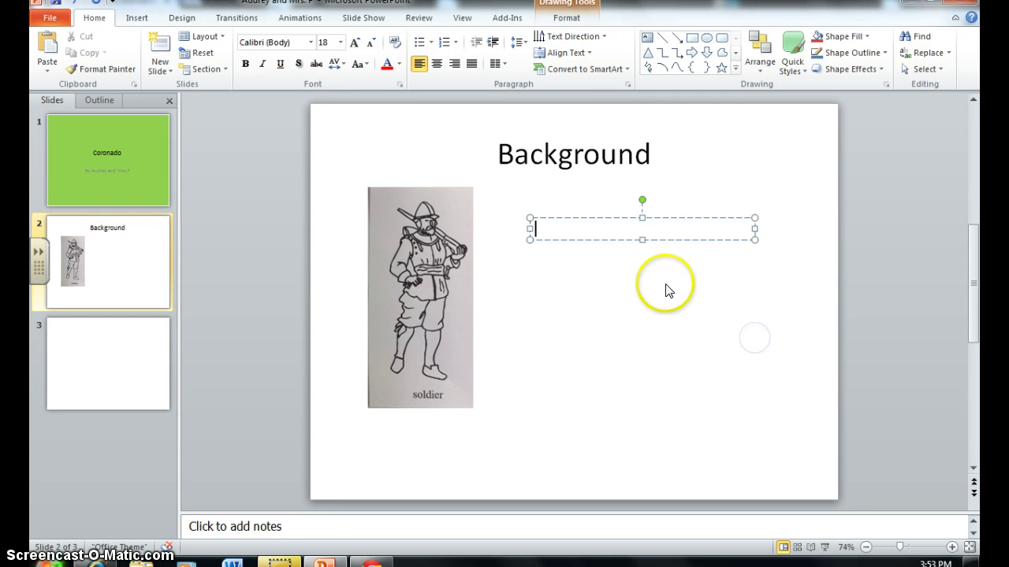
type("Co")
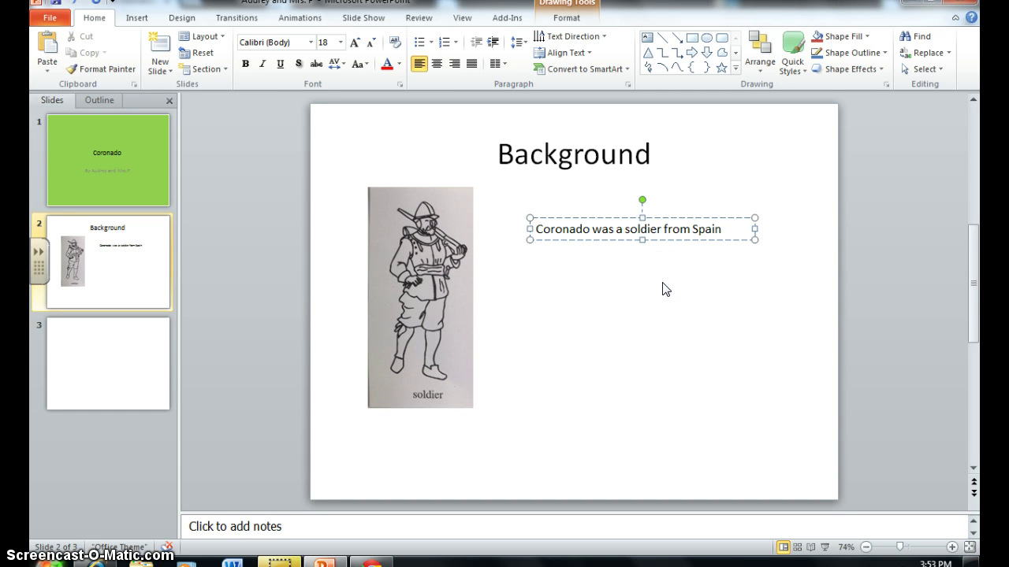
left_click(589, 300)
left_click(537, 246)
left_click(230, 280)
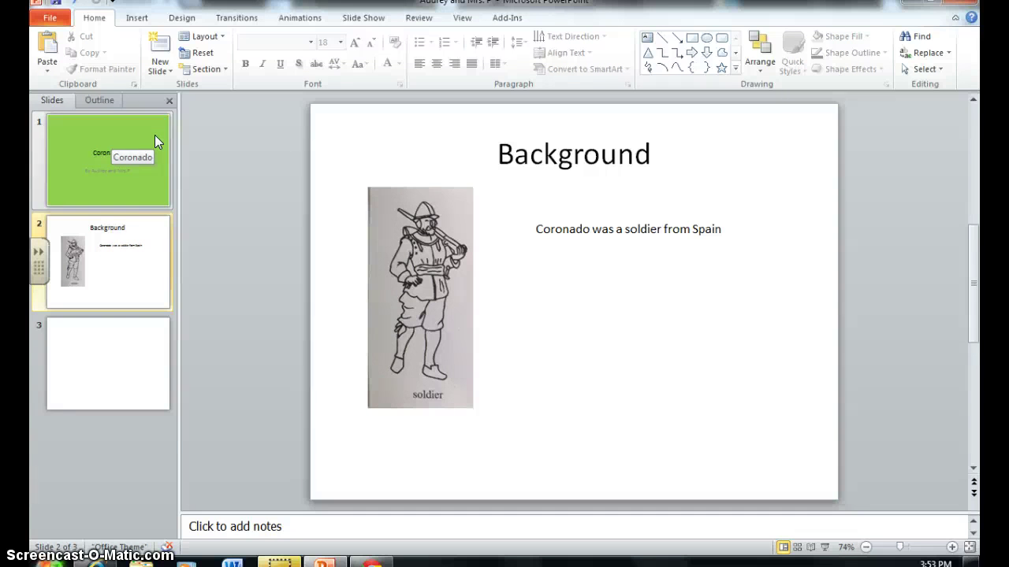
Insert a new Title and Content slide after the Background slide and open it
left_click(125, 274)
key("Return")
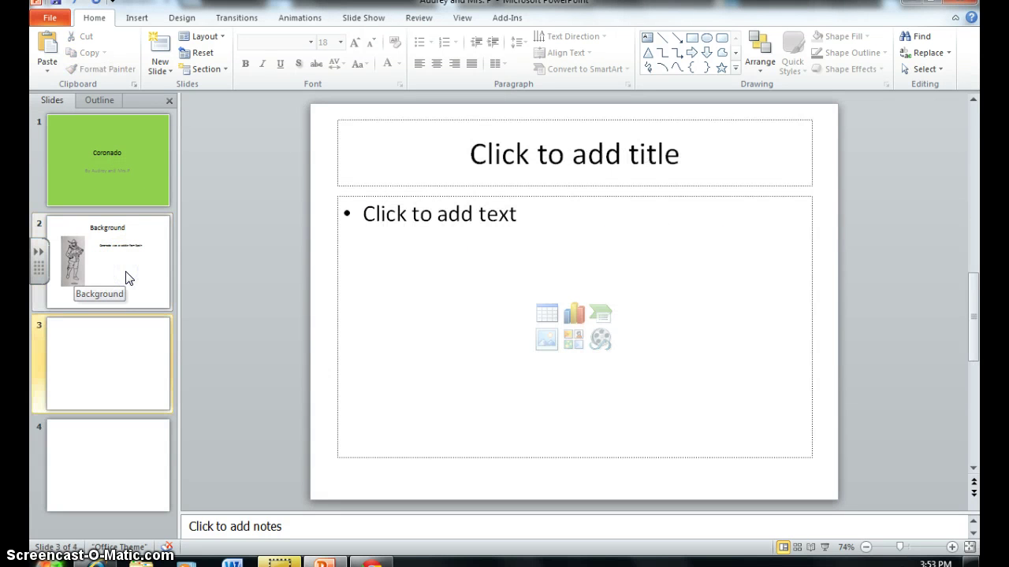
left_click(128, 250)
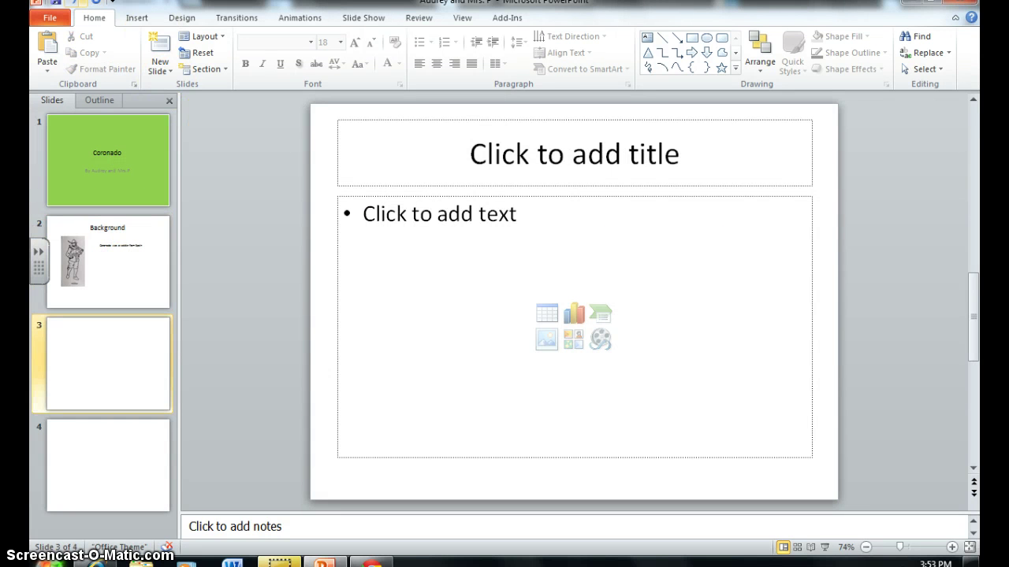